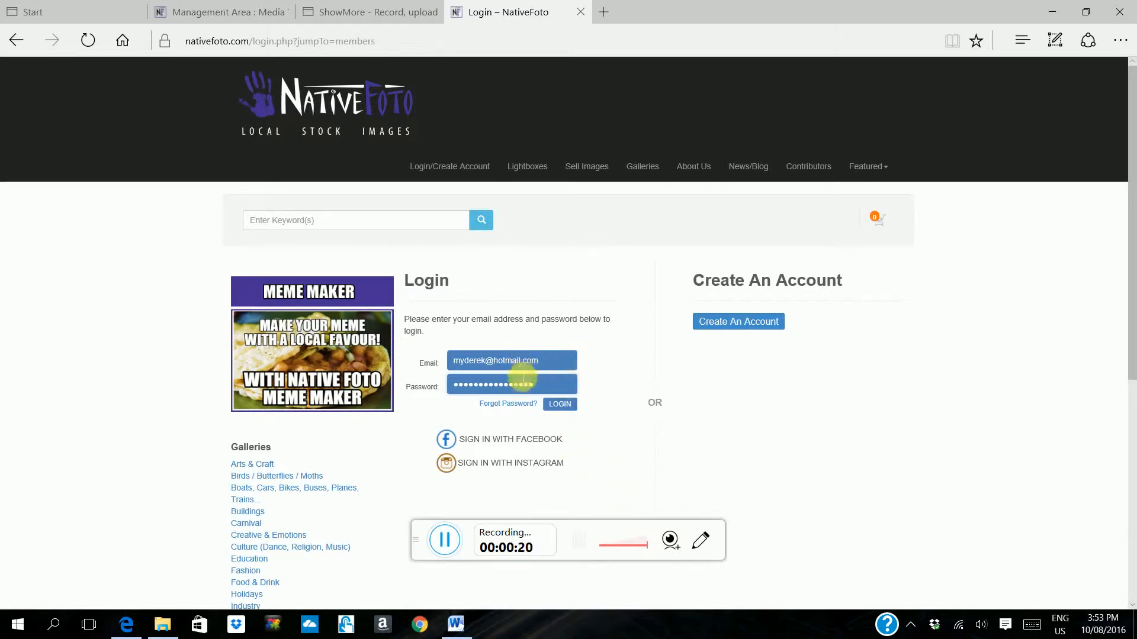
Step: Log in to the contributor account and start adding media from My Computer
{"action": "left_click", "coordinate": [560, 406]}
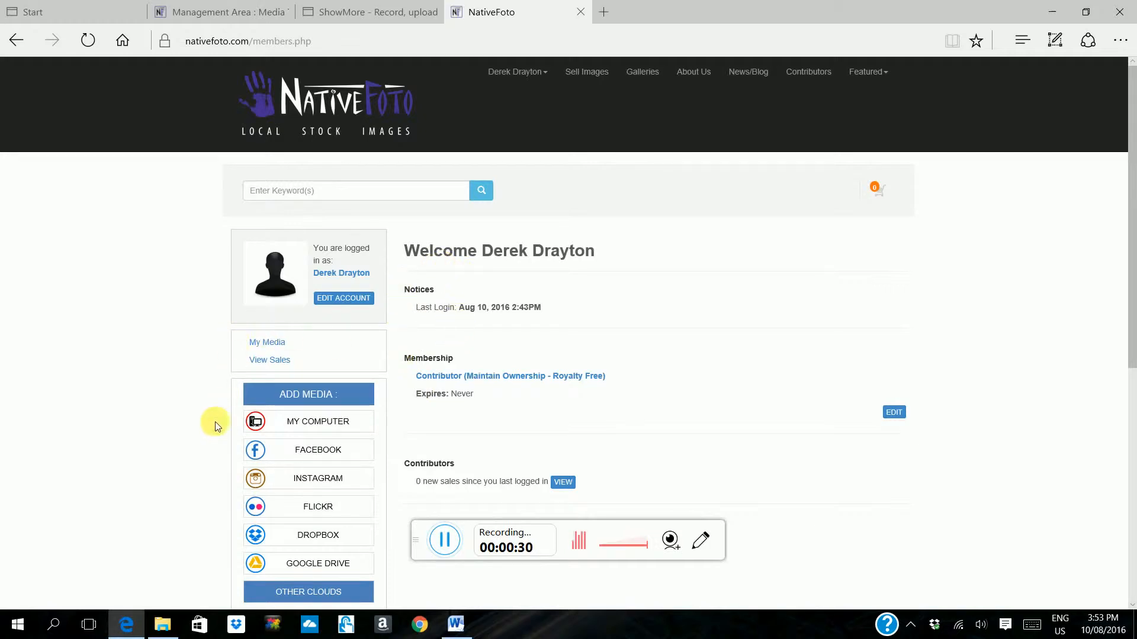
{"action": "scroll", "coordinate": [219, 425], "scroll_direction": "down", "scroll_amount": 1}
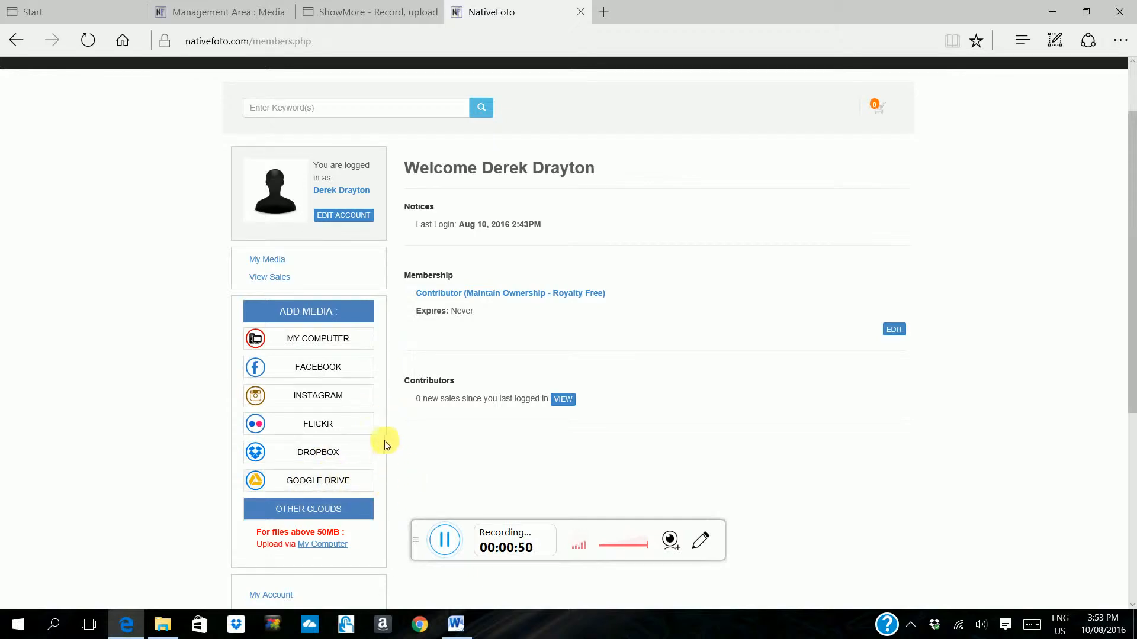
{"action": "left_click", "coordinate": [334, 342]}
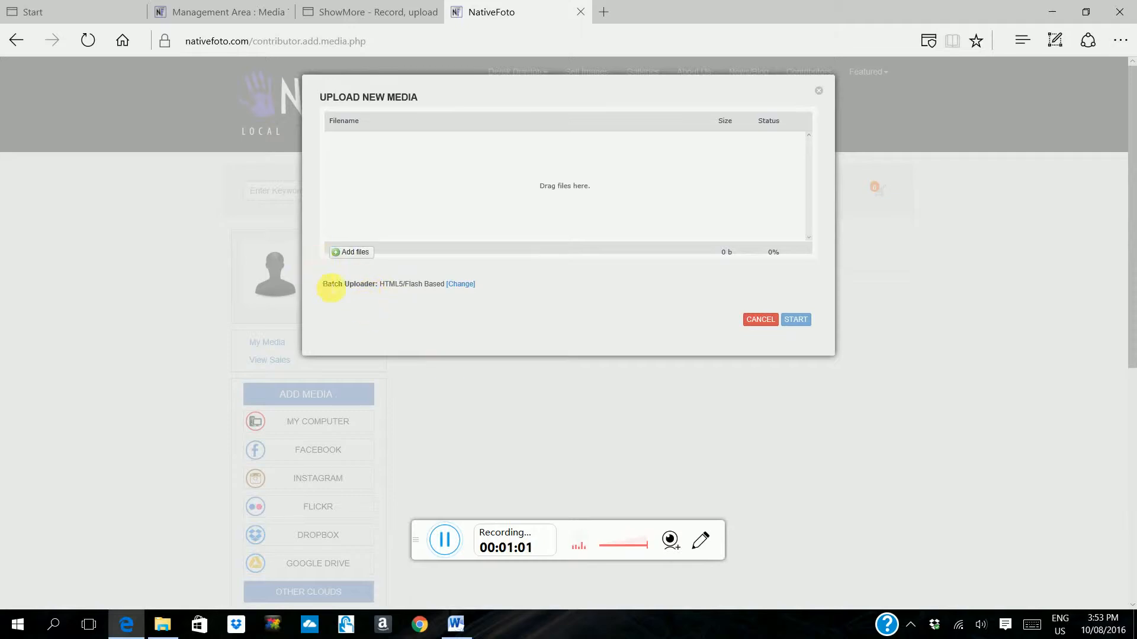
Step: Add the image PHOLORIE 1 from the NATIVEFOTO folder to the upload list and start the upload
{"action": "left_click", "coordinate": [354, 256]}
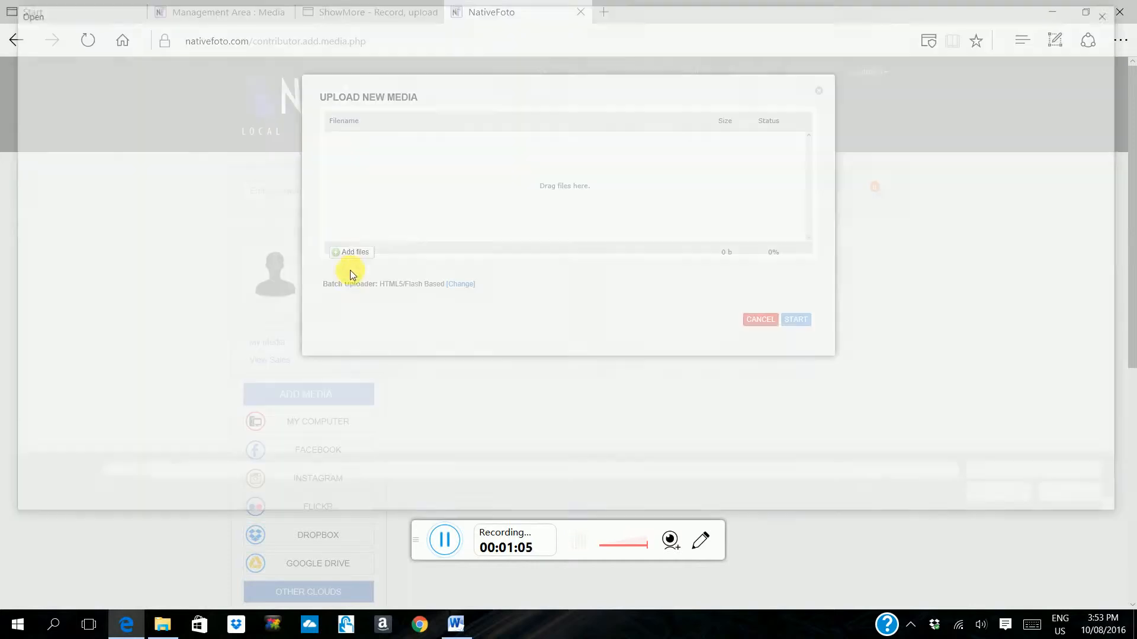
{"action": "scroll", "coordinate": [349, 324], "scroll_direction": "down", "scroll_amount": 2}
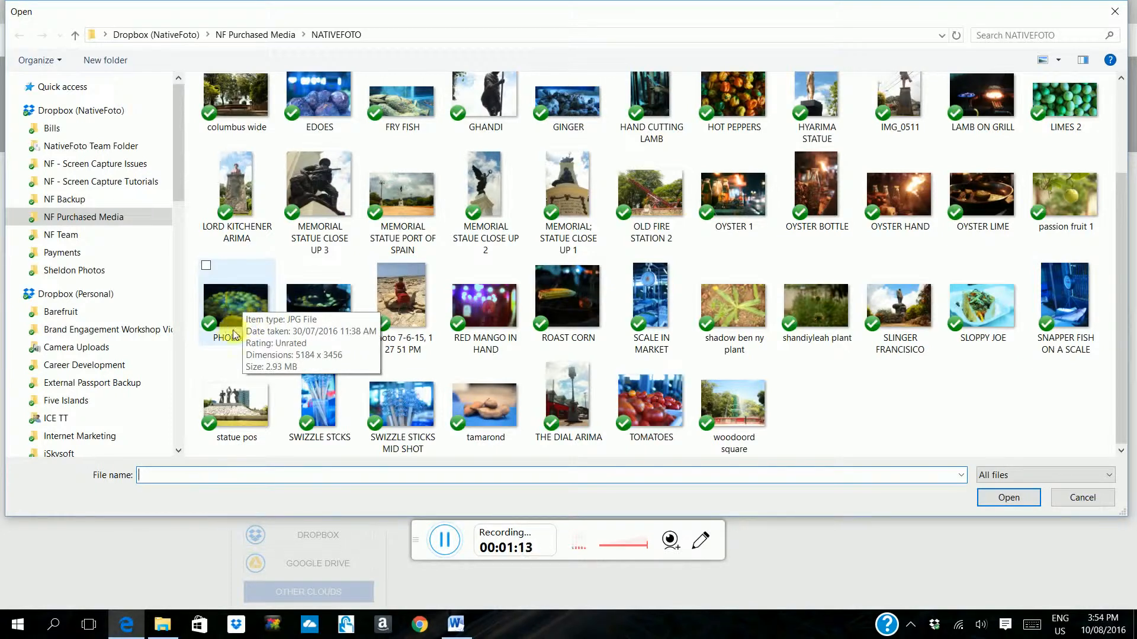
{"action": "left_click", "coordinate": [227, 300]}
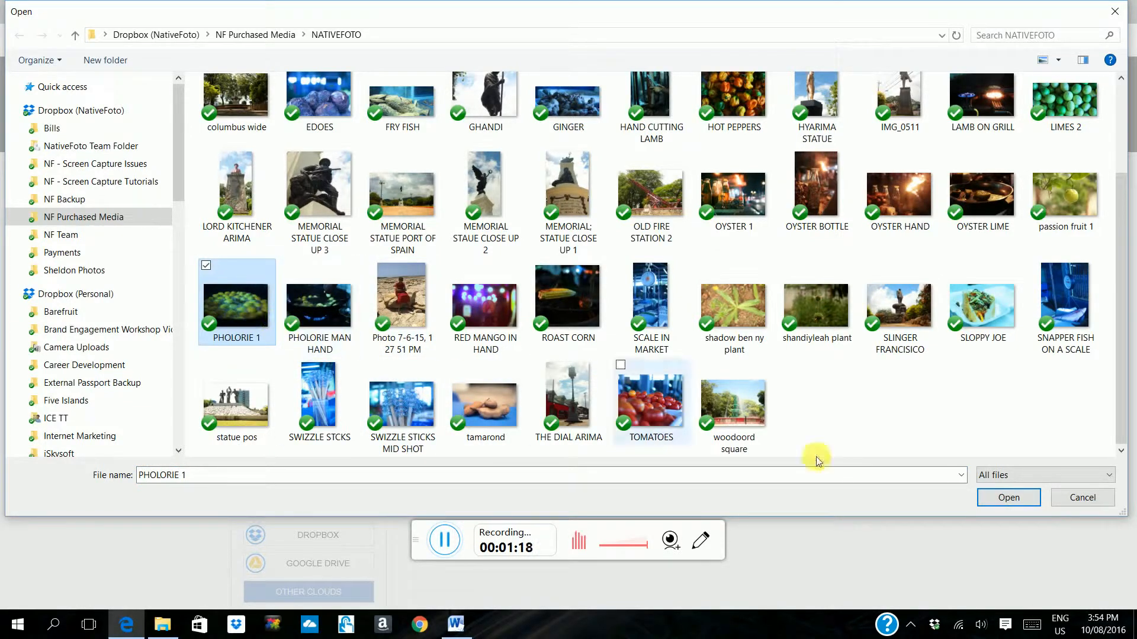
{"action": "left_click", "coordinate": [1010, 498]}
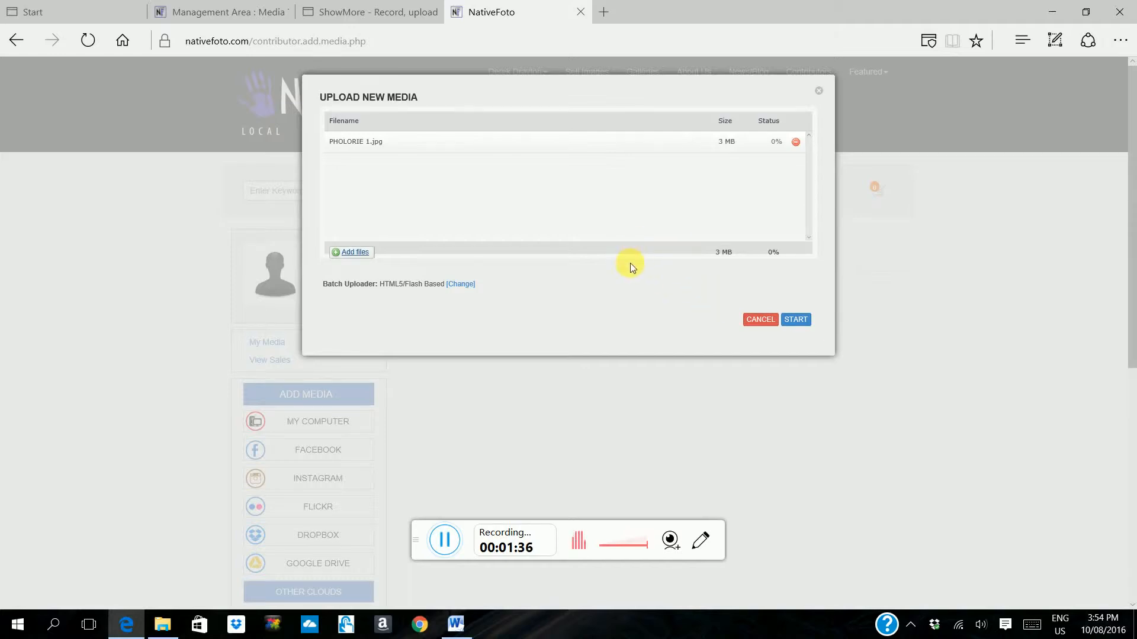
{"action": "left_click", "coordinate": [796, 320]}
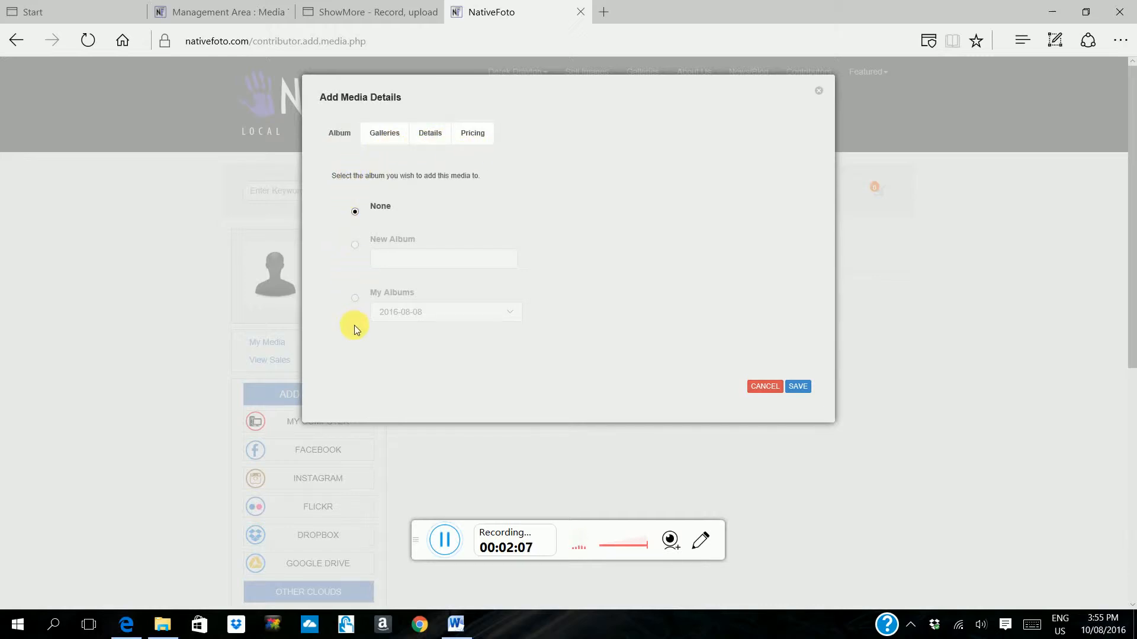
Step: Select the New Album option for the media and assign it to the Food & Drink gallery
{"action": "left_click", "coordinate": [355, 246]}
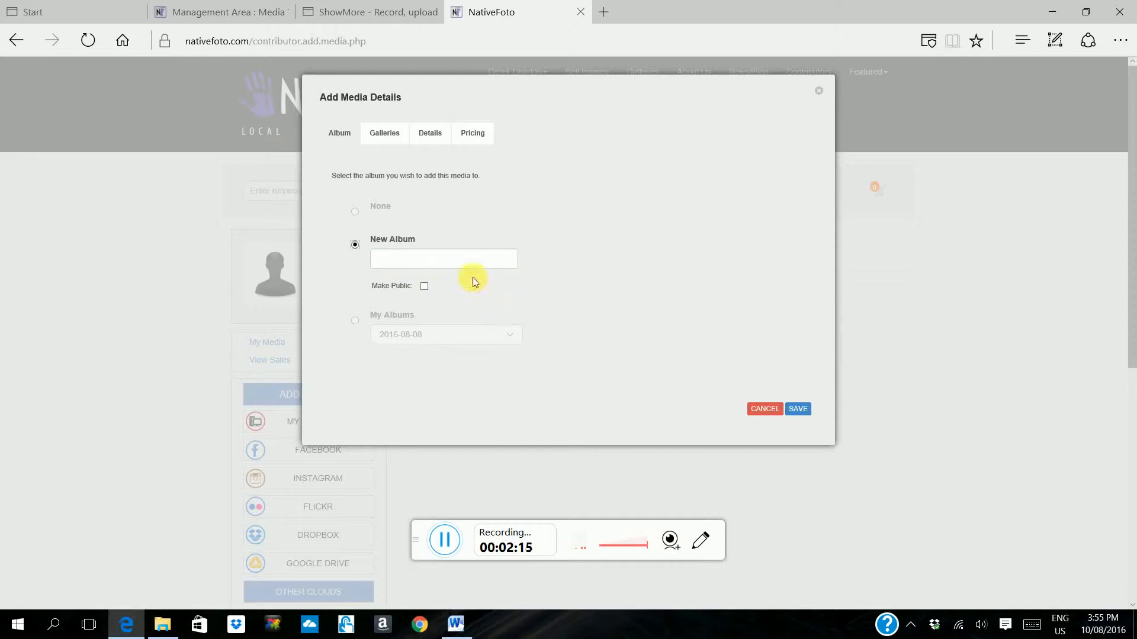
{"action": "left_click", "coordinate": [395, 142]}
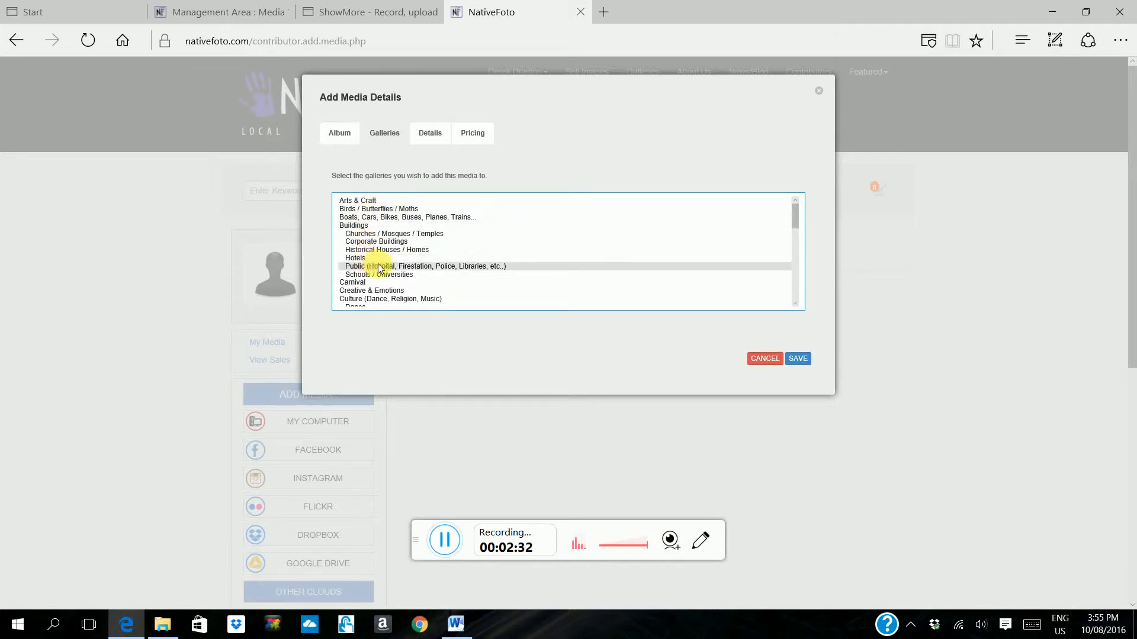
{"action": "scroll", "coordinate": [379, 268], "scroll_direction": "down", "scroll_amount": 1}
{"action": "scroll", "coordinate": [378, 267], "scroll_direction": "down", "scroll_amount": 2}
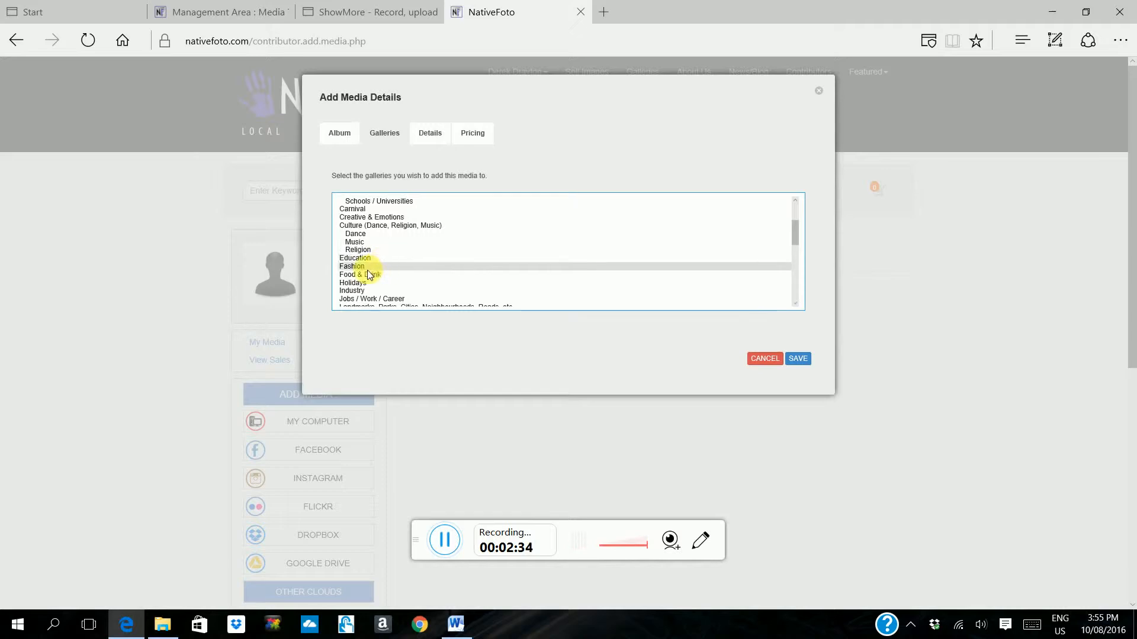
{"action": "left_click", "coordinate": [372, 274]}
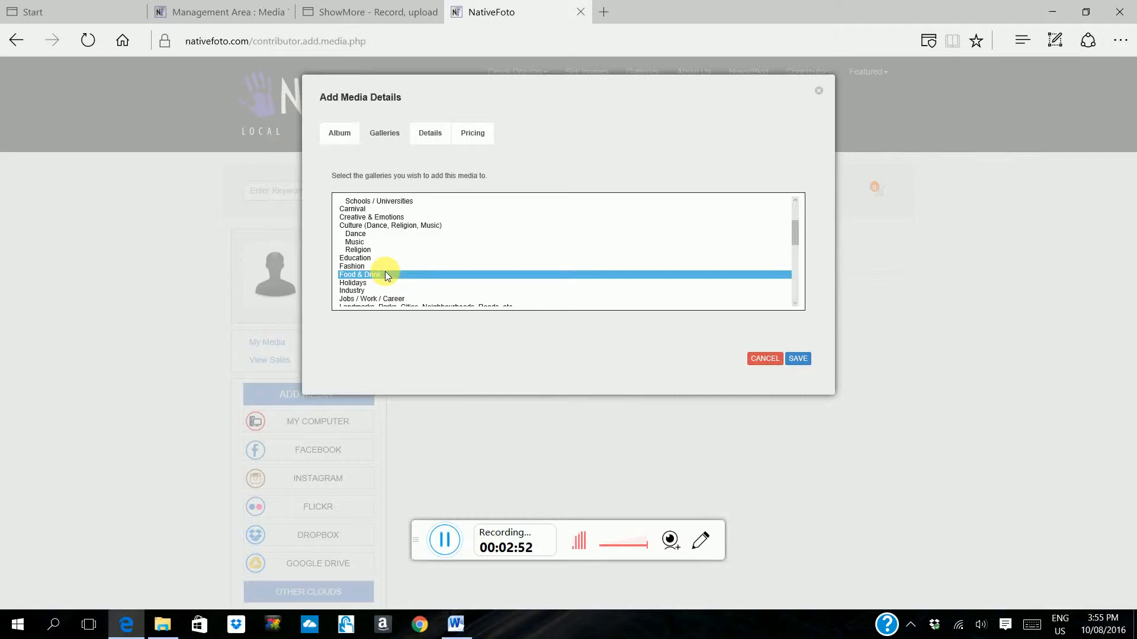
Step: Try adding Education to the gallery selection and go back to Food & Drink alone
{"action": "left_click", "coordinate": [384, 274]}
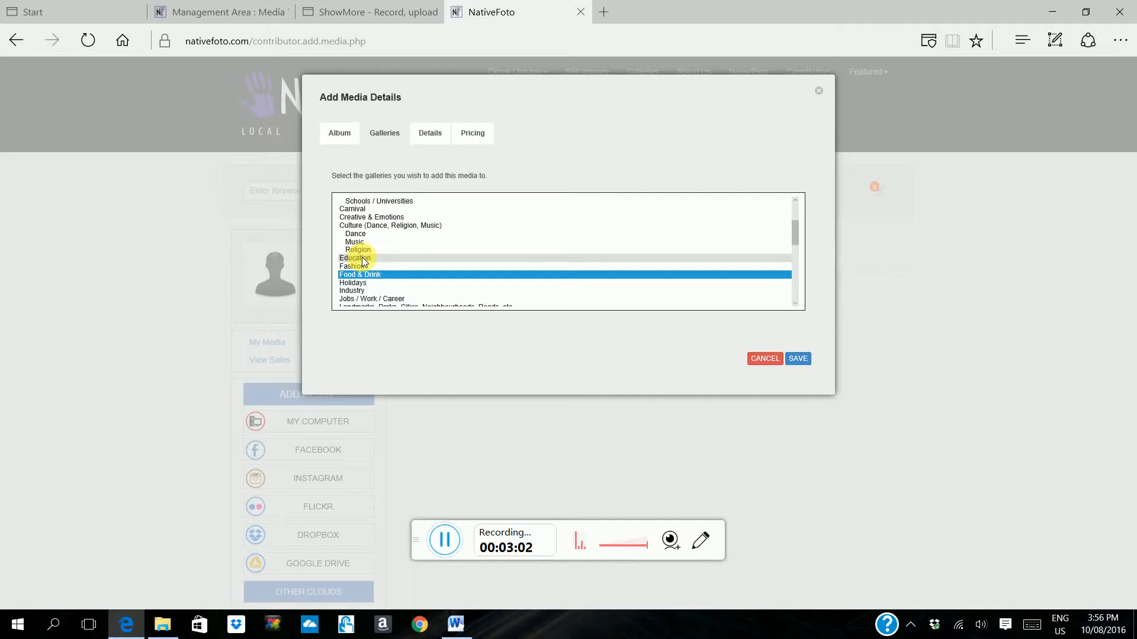
{"action": "left_click", "coordinate": [362, 259], "text": "ctrl"}
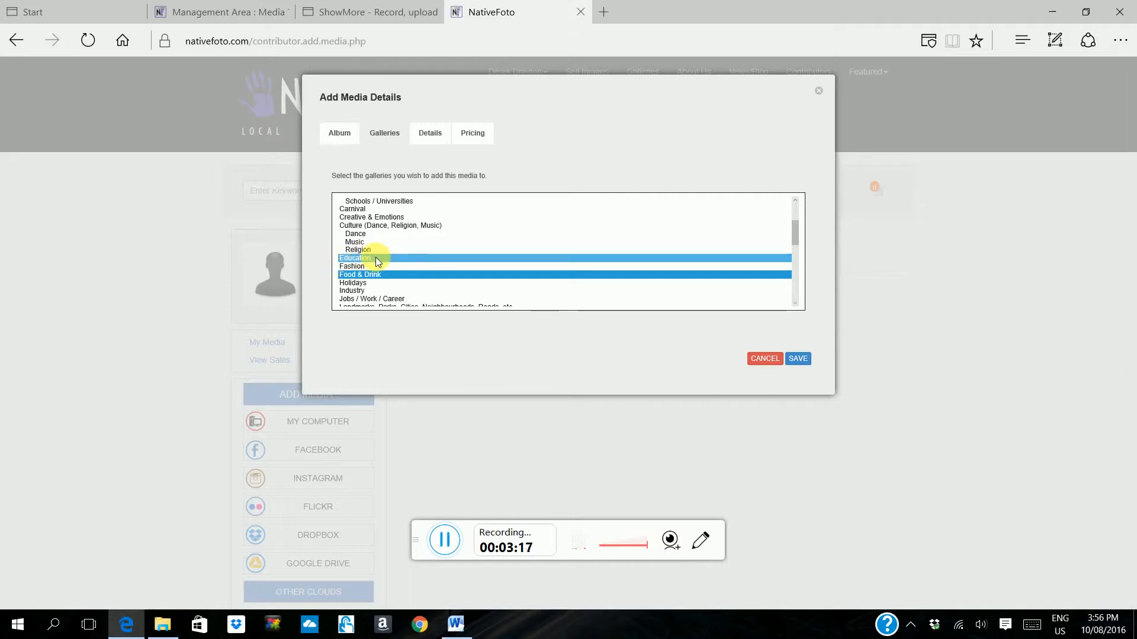
{"action": "left_click", "coordinate": [374, 275]}
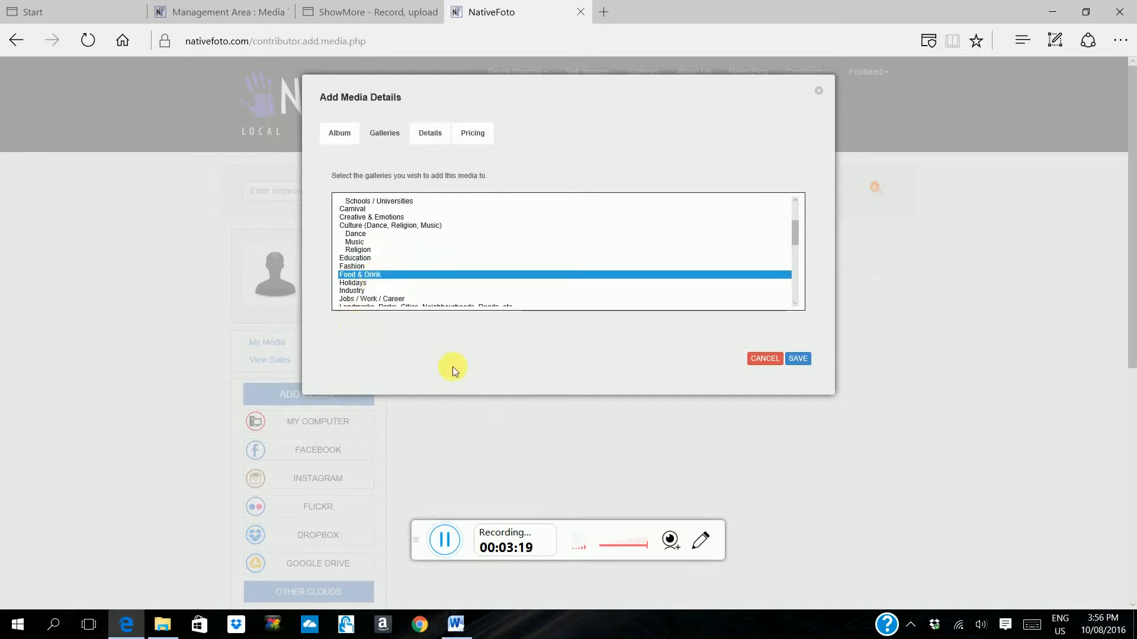
Step: Open the media details and read through the full description of the photo
{"action": "left_click", "coordinate": [432, 134]}
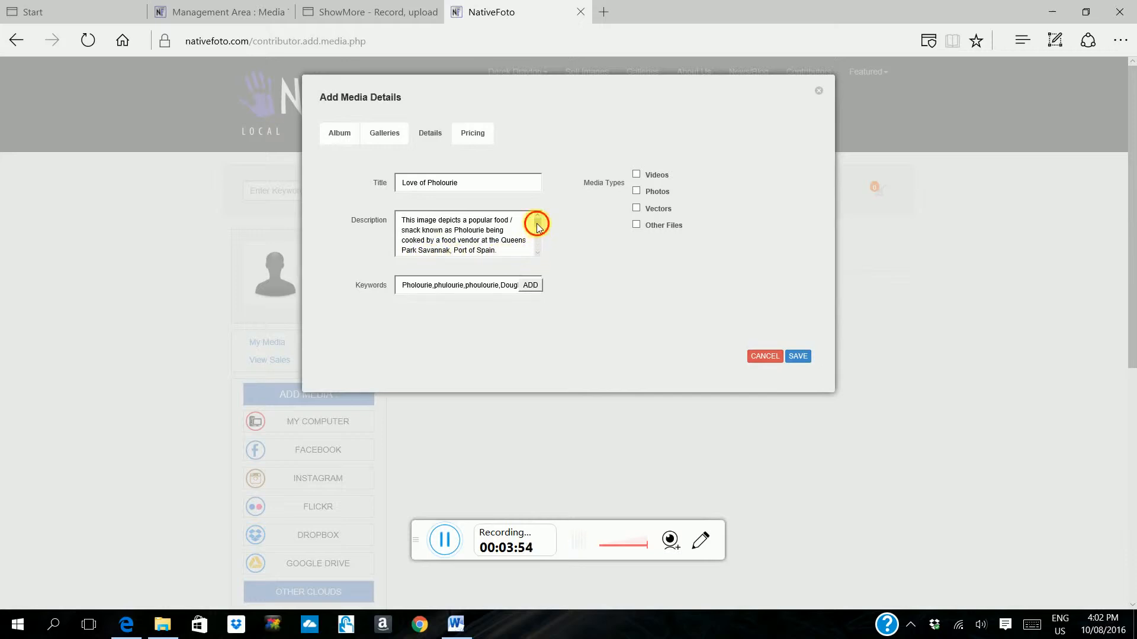
{"action": "left_click_drag", "start_coordinate": [537, 227], "coordinate": [537, 234]}
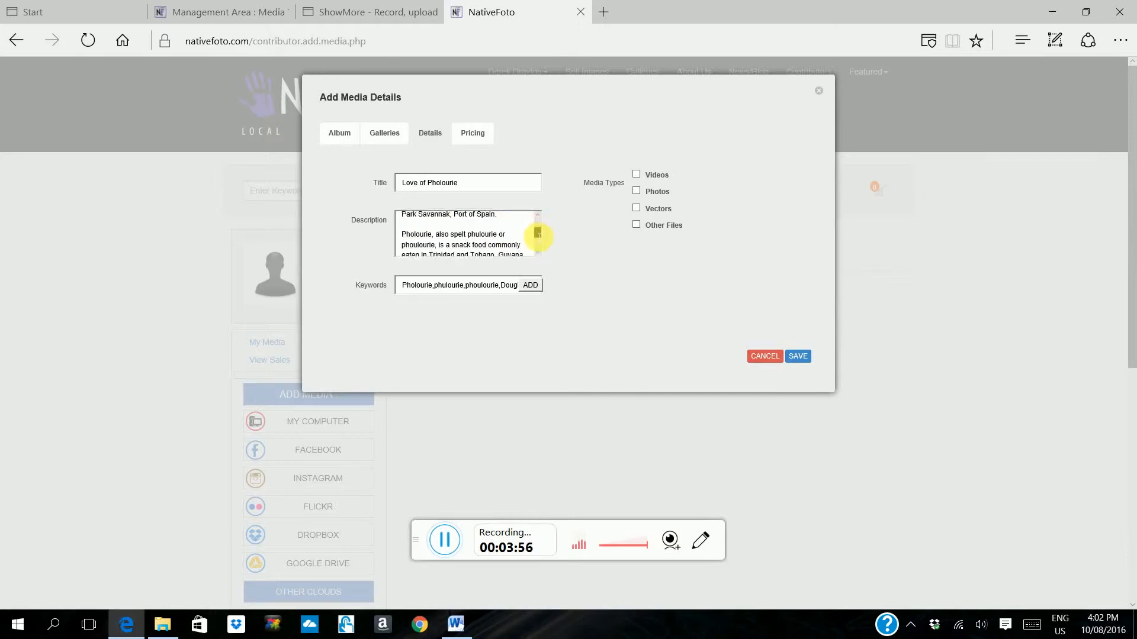
{"action": "scroll", "coordinate": [537, 234], "scroll_direction": "down", "scroll_amount": 2}
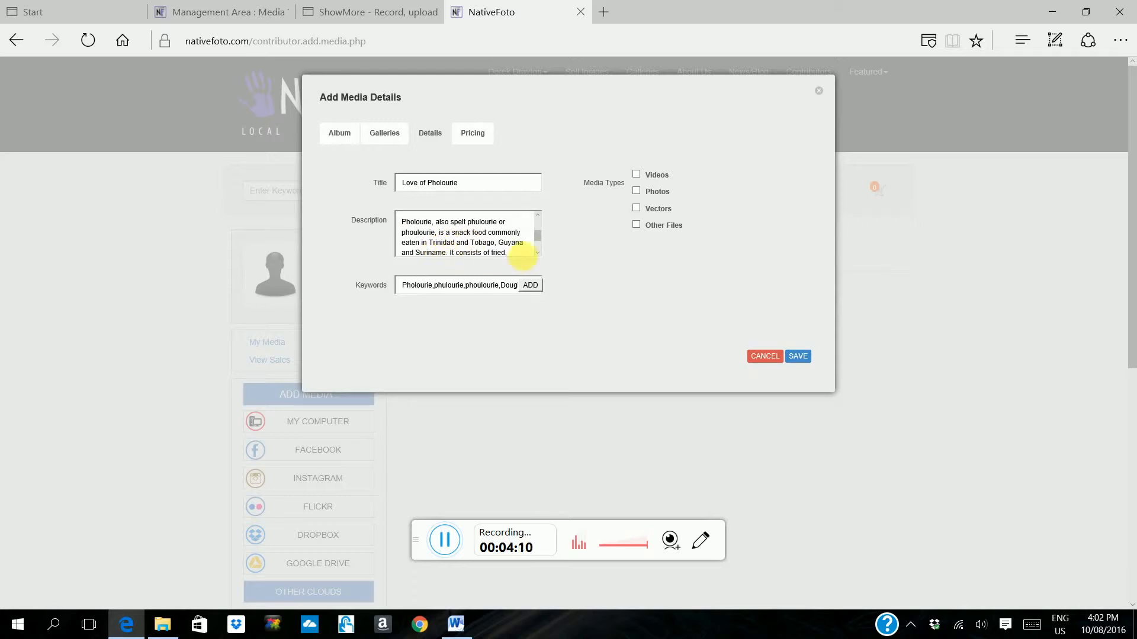
{"action": "scroll", "coordinate": [537, 234], "scroll_direction": "down", "scroll_amount": 2}
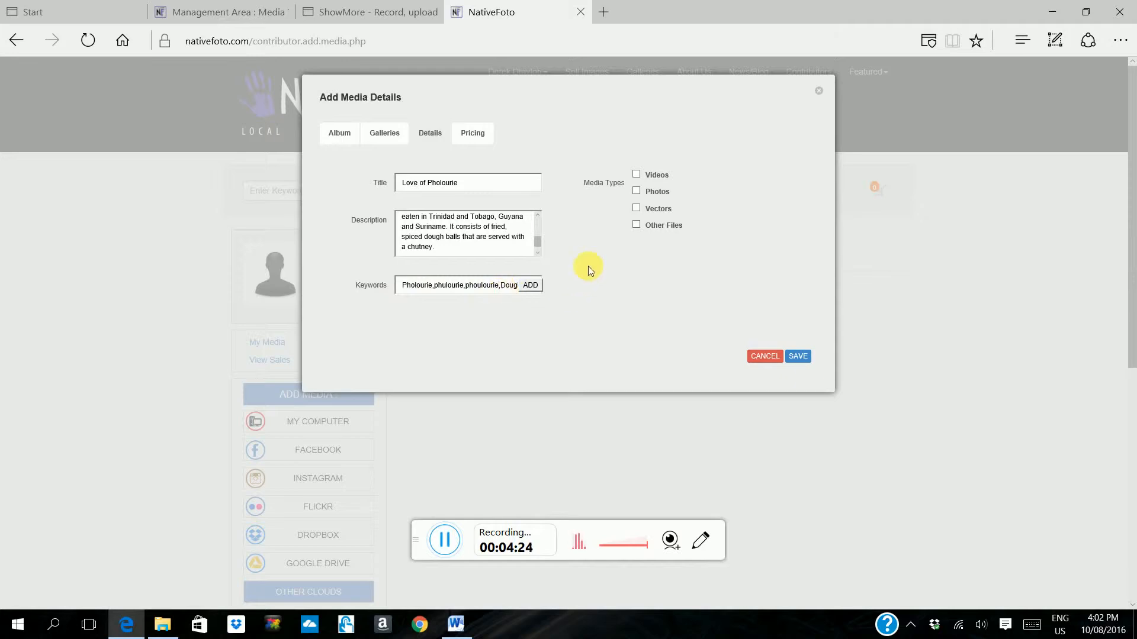
Step: Review and add the keywords Pholourie, phulourie, phoulourie, Dough, Balls, Fried, Frying, Street, Food.Vendor, Pan, Savannah, Queens, Park and port of spain
{"action": "type", "text": "h,Balls,Fried,"}
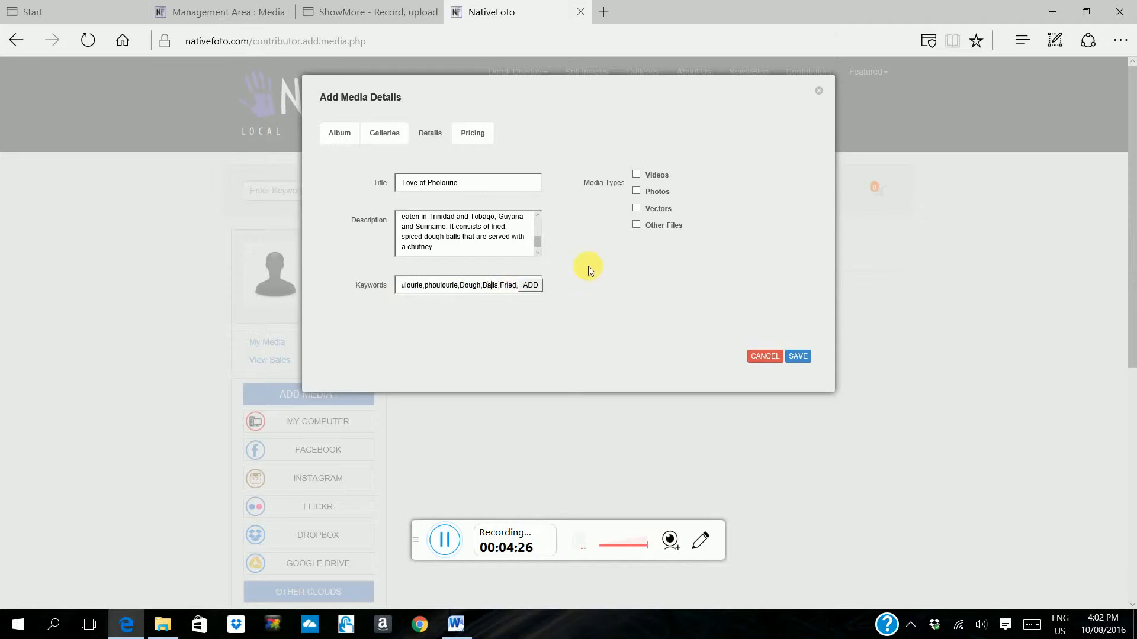
{"action": "key", "text": "Right"}
{"action": "key", "text": "Right"}
{"action": "key", "text": "Right"}
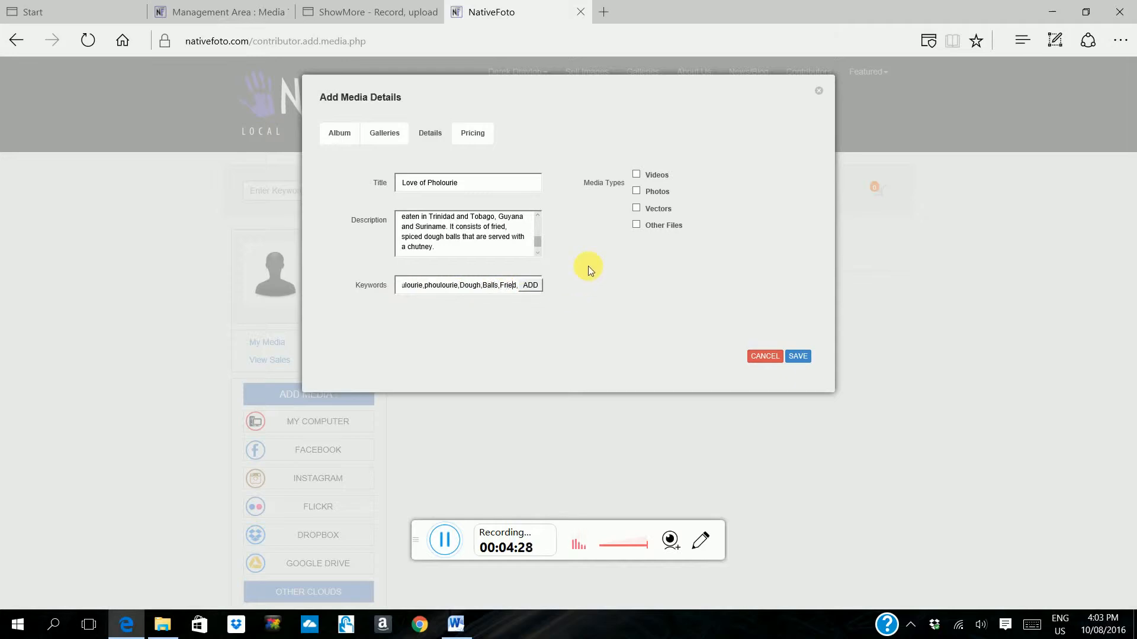
{"action": "key", "text": "Right"}
{"action": "key", "text": "Right"}
{"action": "key", "text": "Right"}
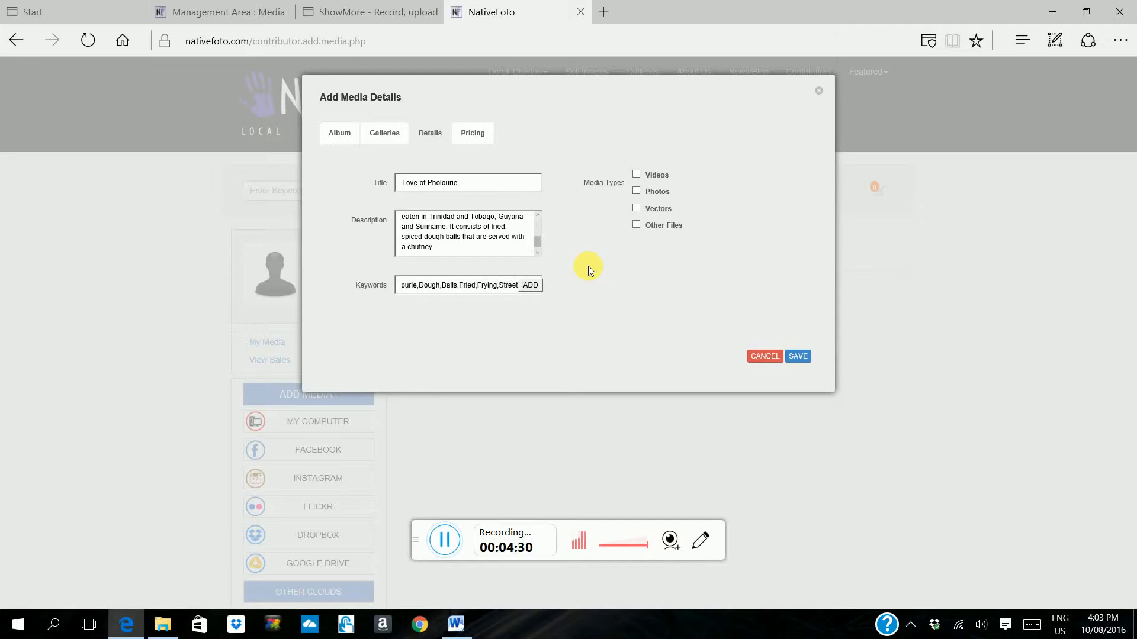
{"action": "key", "text": "Right"}
{"action": "key", "text": "Right"}
{"action": "key", "text": "Right"}
{"action": "key", "text": "Right"}
{"action": "key", "text": "Right"}
{"action": "key", "text": "Right"}
{"action": "key", "text": "Right"}
{"action": "key", "text": "Right"}
{"action": "key", "text": "Right"}
{"action": "key", "text": "Right"}
{"action": "key", "text": "Right"}
{"action": "key", "text": "Right"}
{"action": "key", "text": "Right"}
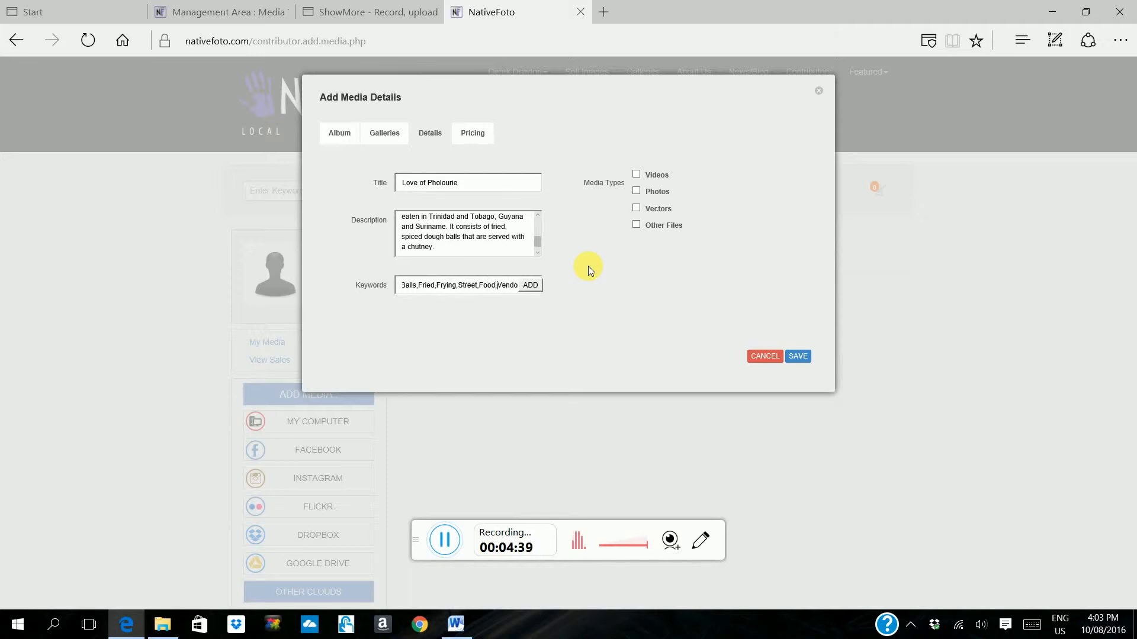
{"action": "key", "text": "Right"}
{"action": "key", "text": "Right"}
{"action": "key", "text": "Right"}
{"action": "key", "text": "Right"}
{"action": "left_click", "coordinate": [536, 285]}
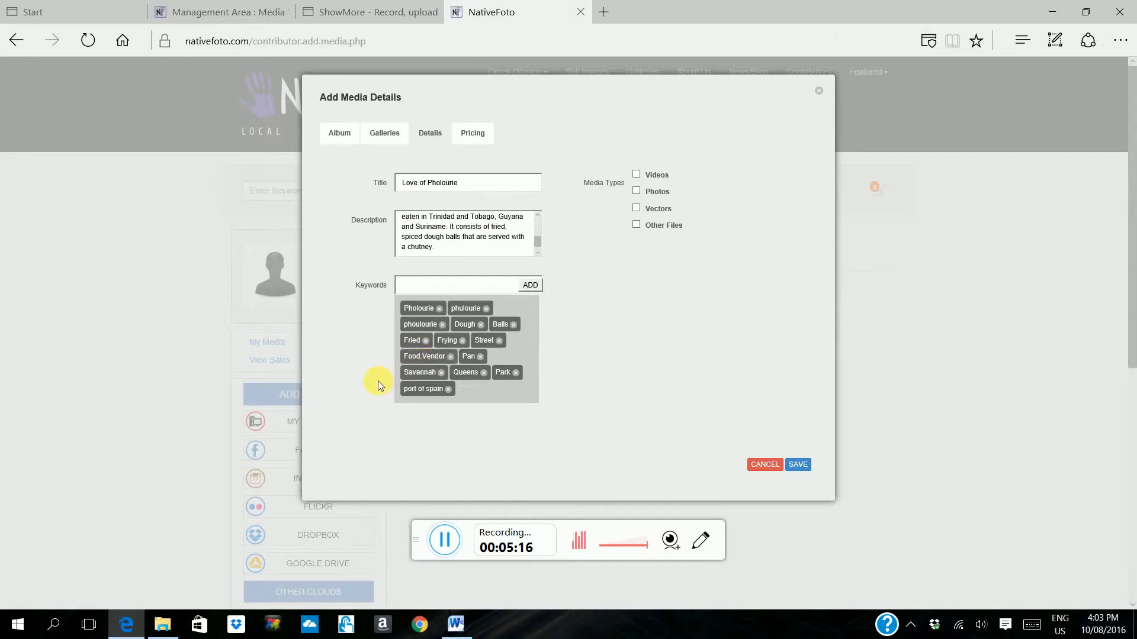
Step: Replace the Food.Vendor keyword with the two separate keywords food and vendor
{"action": "left_click", "coordinate": [450, 357]}
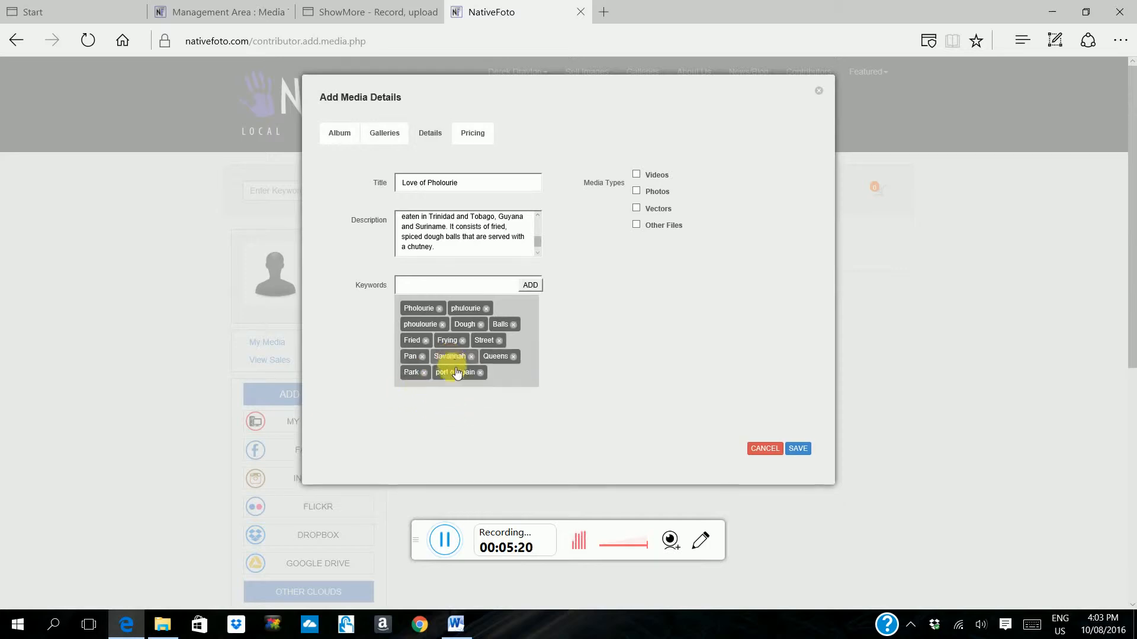
{"action": "left_click", "coordinate": [440, 290]}
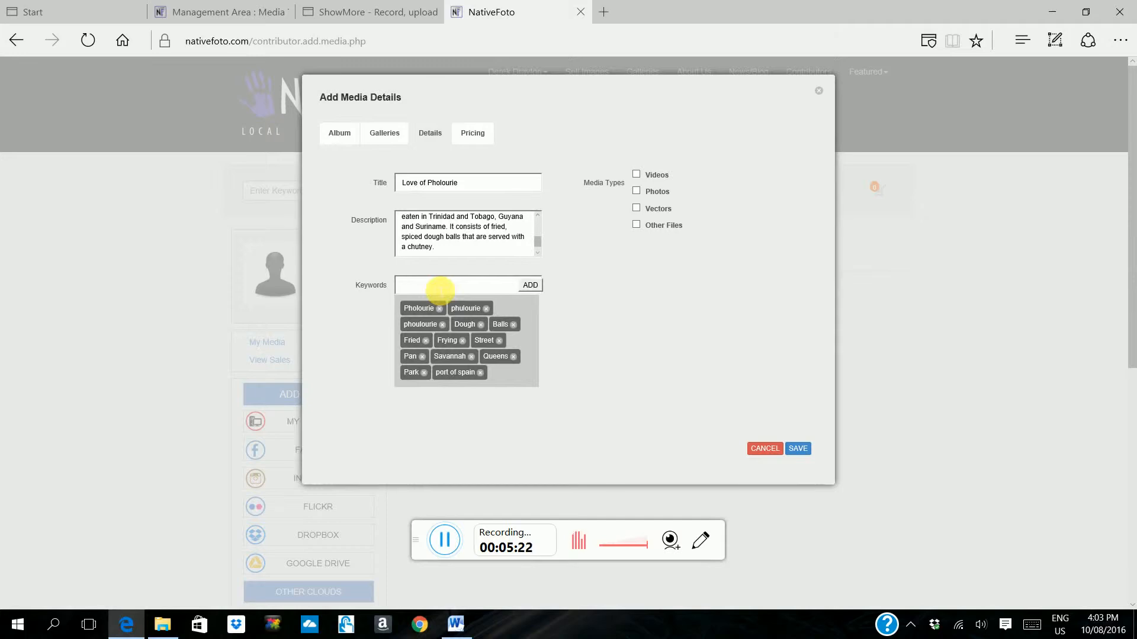
{"action": "type", "text": "food"}
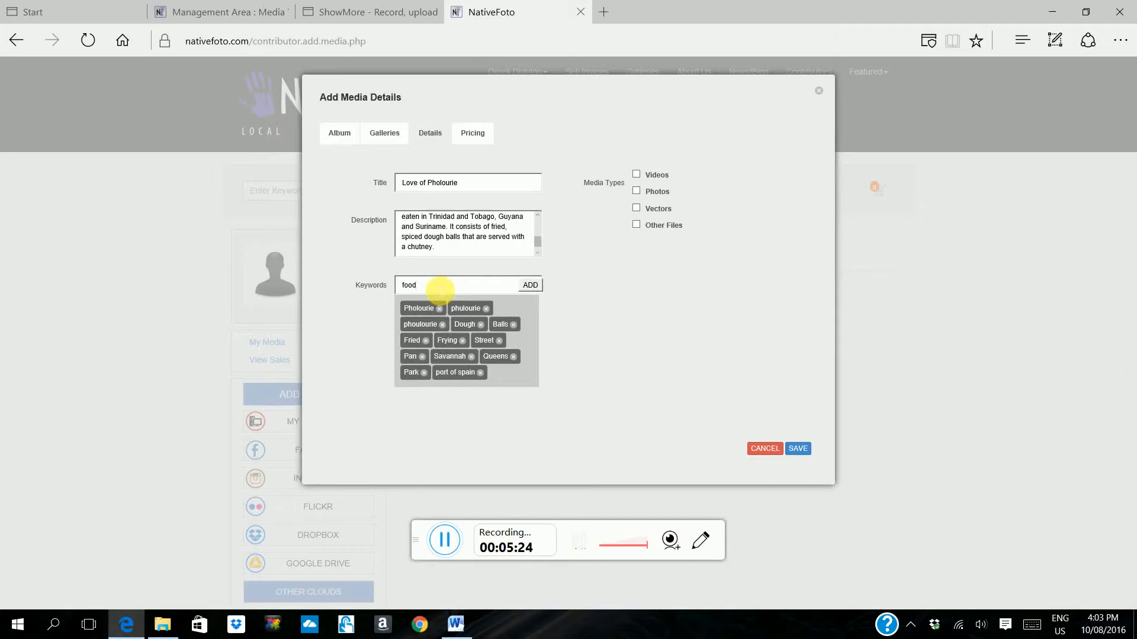
{"action": "type", "text": ",vendor"}
{"action": "left_click", "coordinate": [530, 285]}
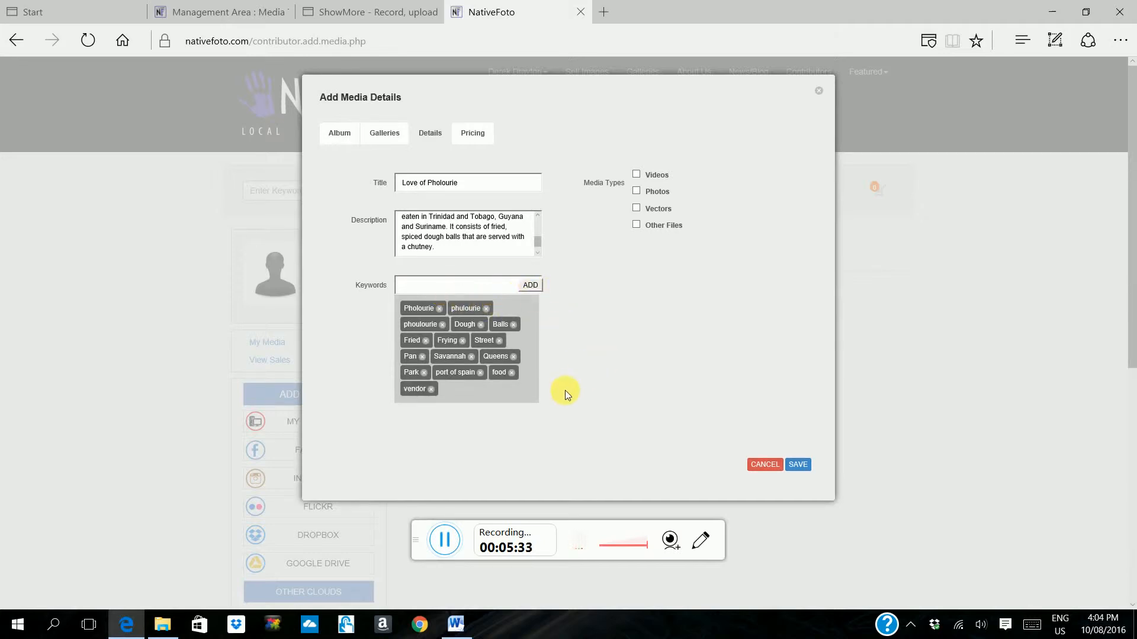
Step: Add a second food keyword and remove this duplicate from the keyword list
{"action": "left_click", "coordinate": [443, 288]}
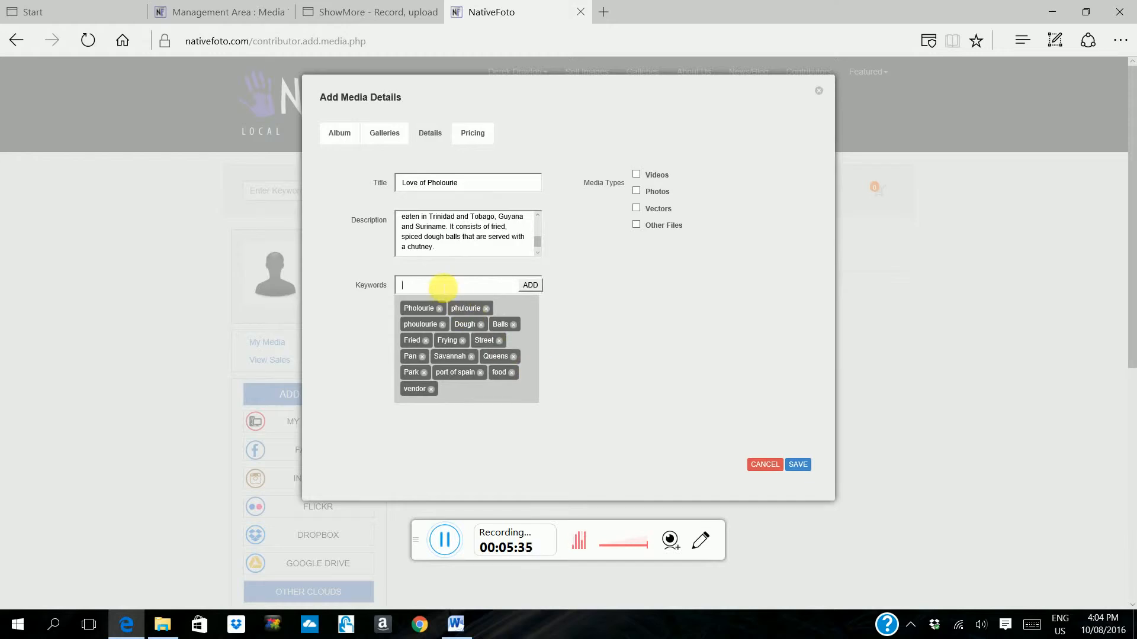
{"action": "type", "text": "food"}
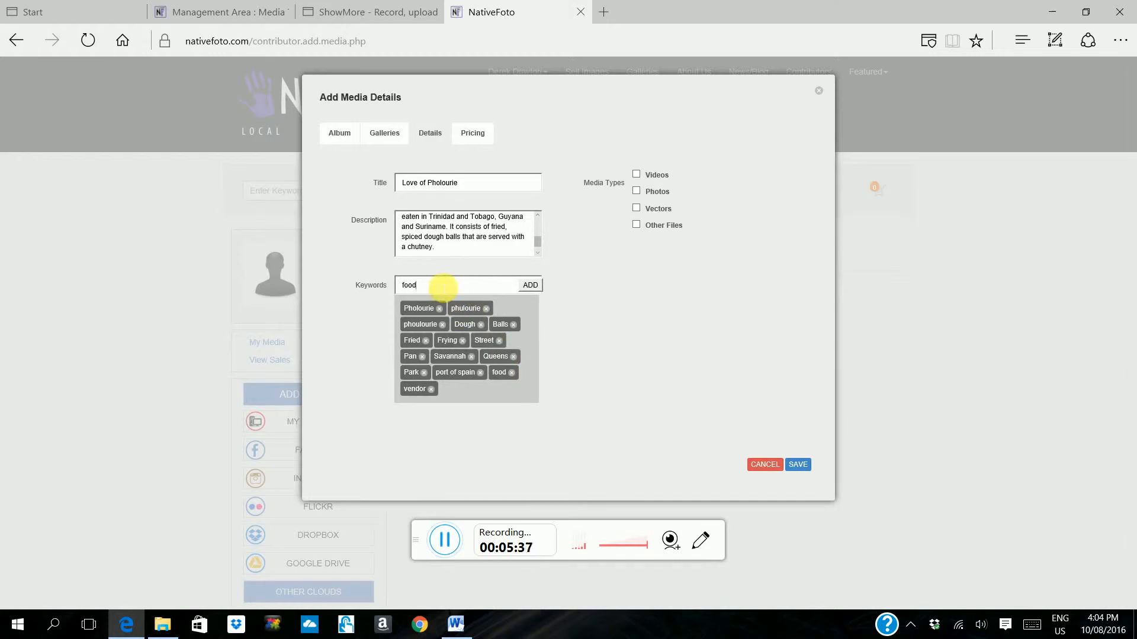
{"action": "left_click", "coordinate": [530, 284]}
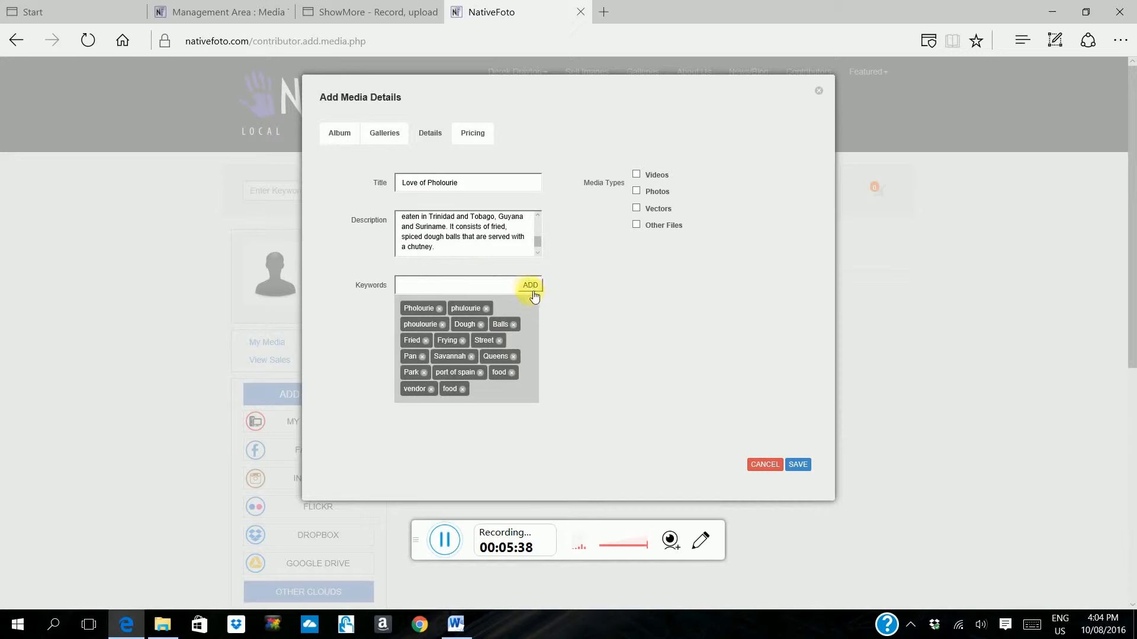
{"action": "left_click", "coordinate": [463, 391]}
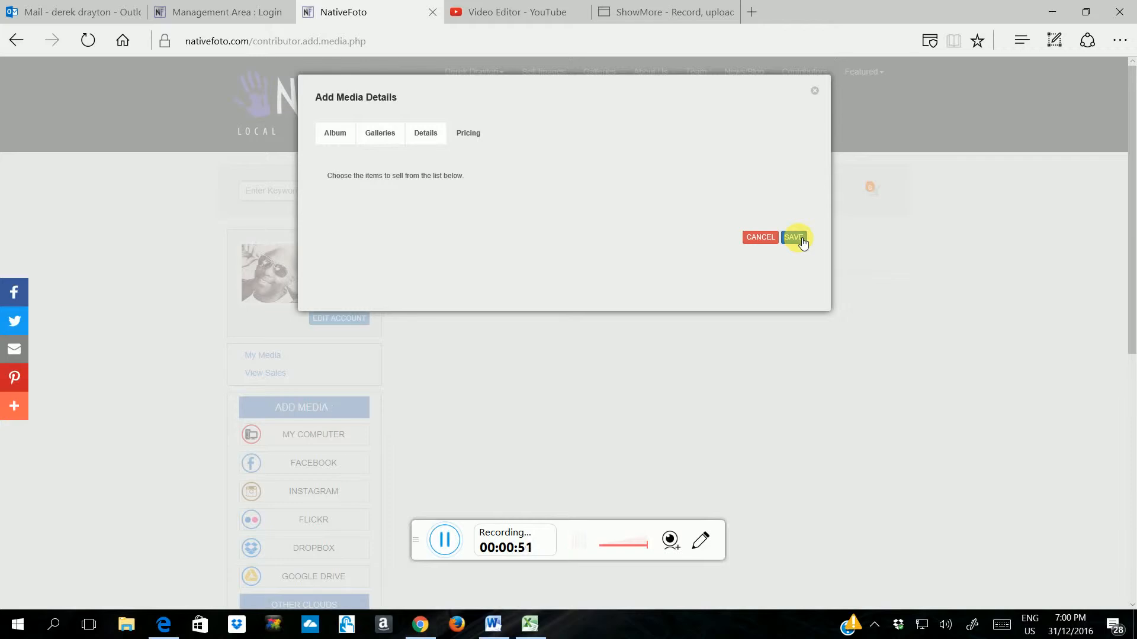
{"action": "left_click", "coordinate": [444, 539]}
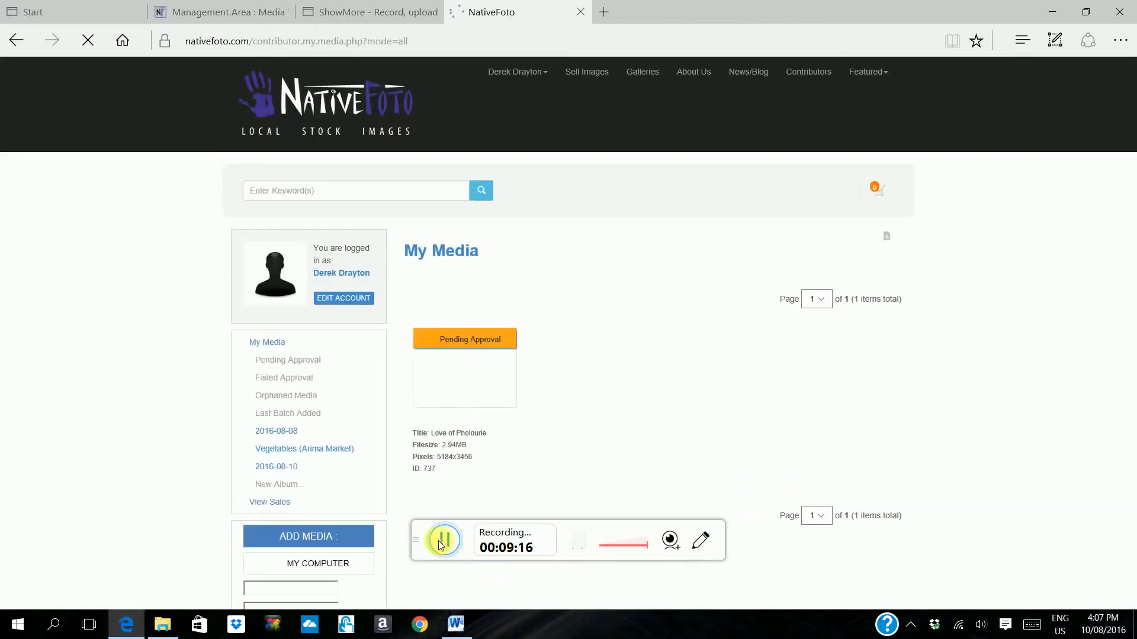
{"action": "left_click", "coordinate": [444, 539]}
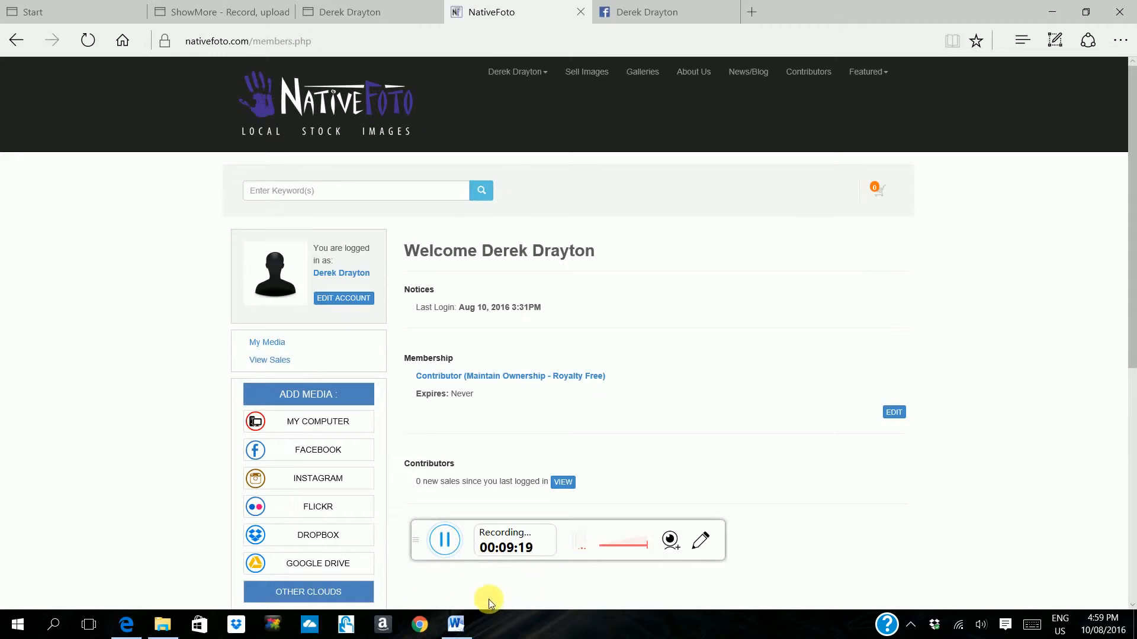
Step: Choose Facebook as the upload source and select the first photo in the Antigua July 2015 album
{"action": "left_click", "coordinate": [327, 454]}
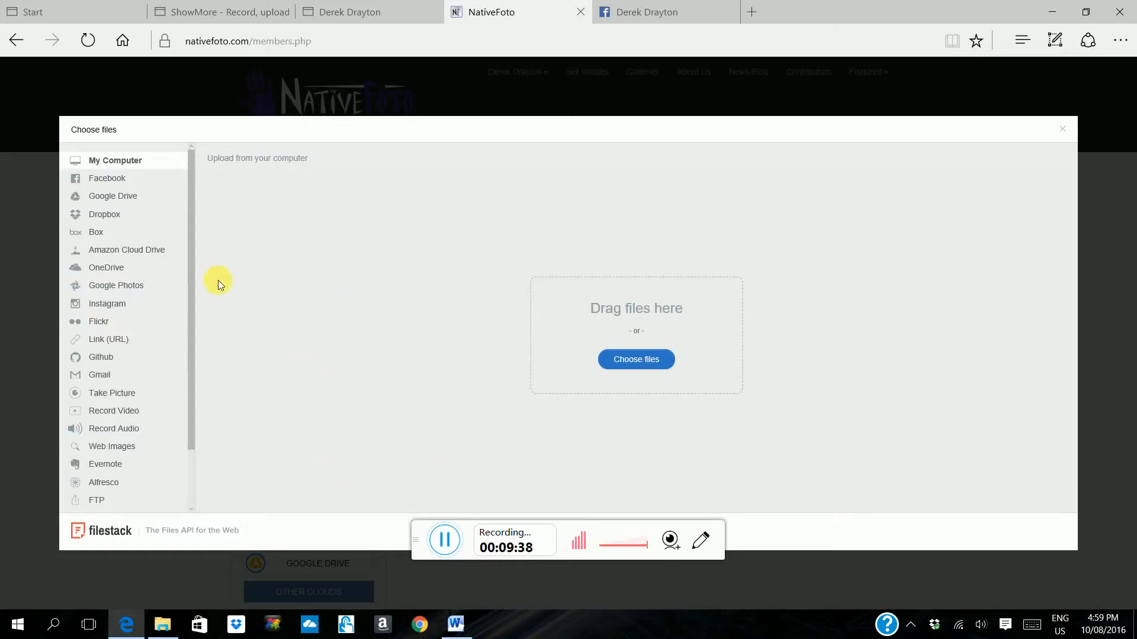
{"action": "left_click", "coordinate": [126, 182]}
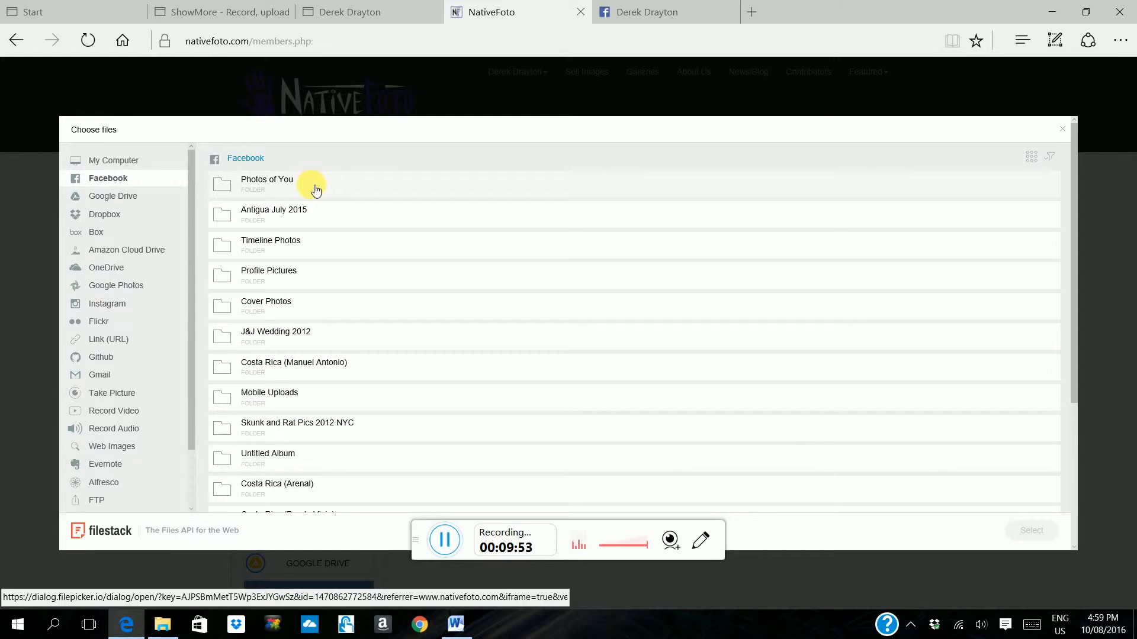
{"action": "left_click", "coordinate": [297, 219]}
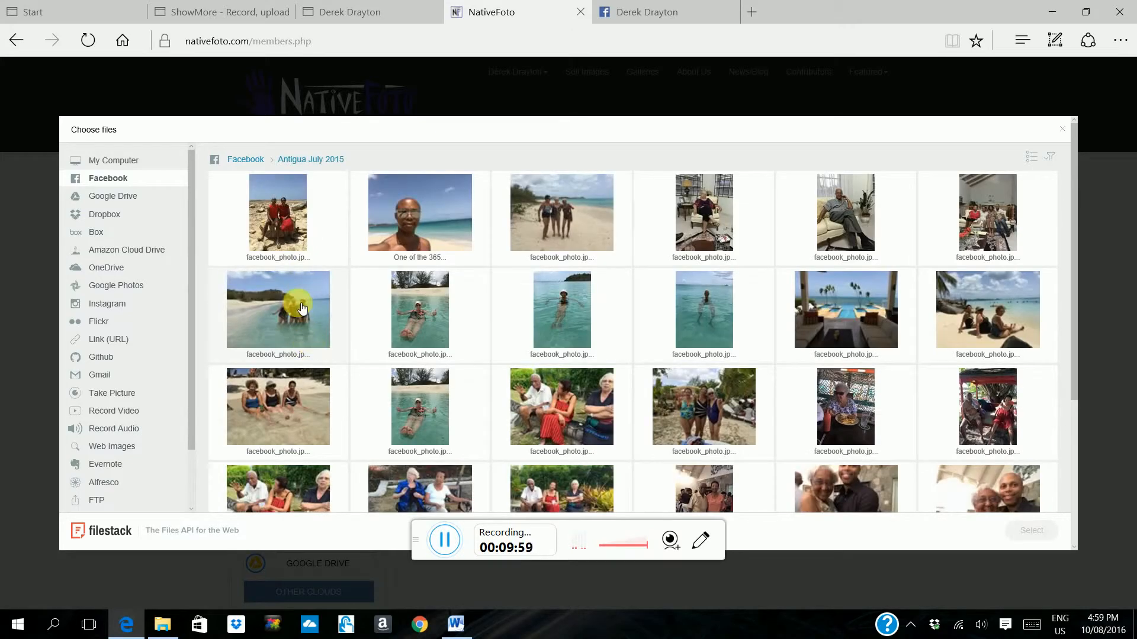
{"action": "left_click", "coordinate": [296, 253]}
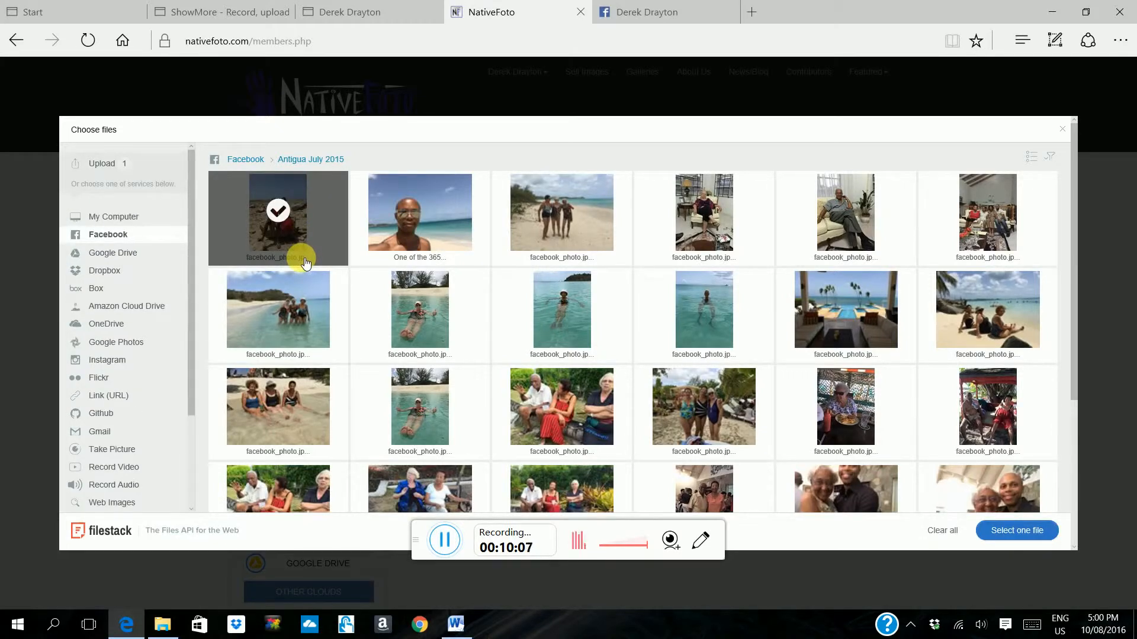
{"action": "left_click", "coordinate": [402, 231]}
{"action": "left_click", "coordinate": [551, 233]}
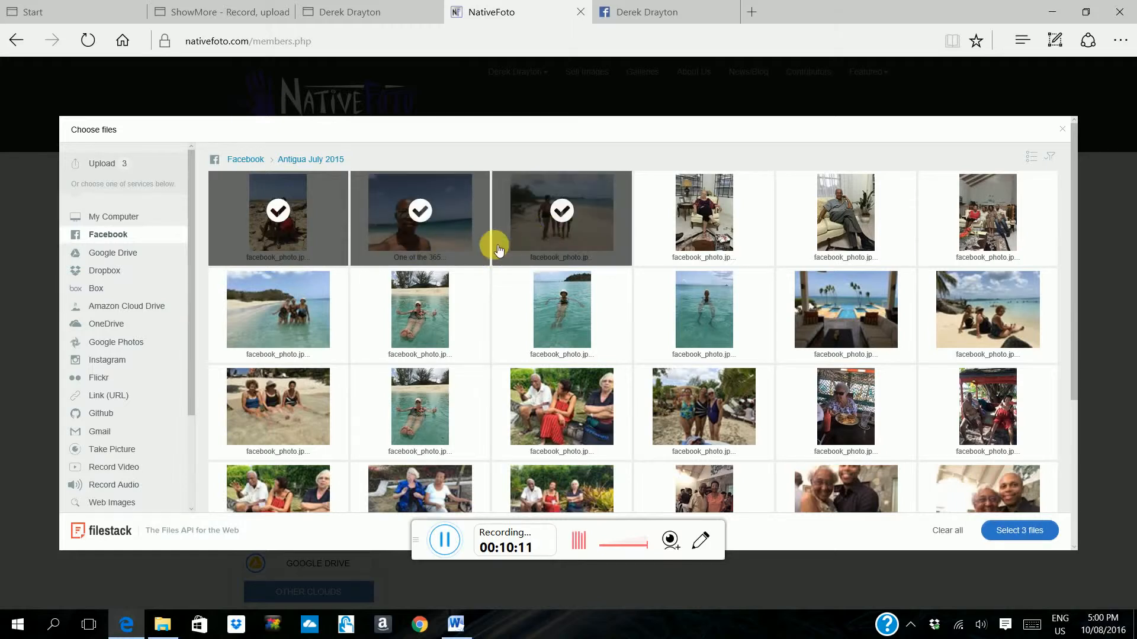
{"action": "left_click", "coordinate": [444, 231]}
{"action": "left_click", "coordinate": [540, 241]}
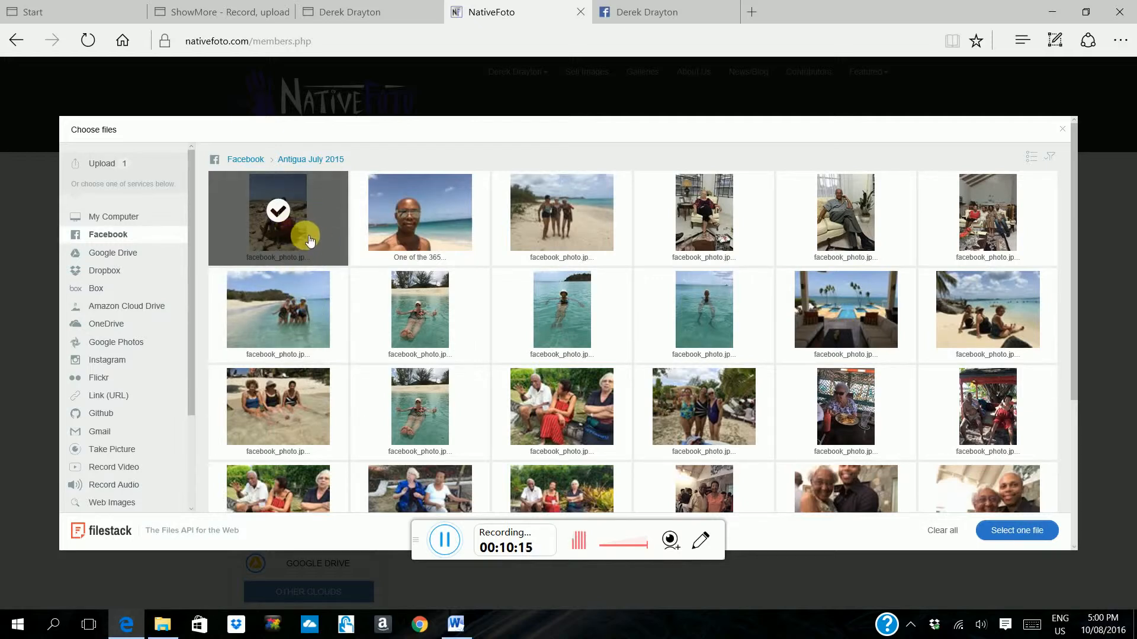
Step: Confirm the single selected Facebook photo and upload it to the account
{"action": "left_click", "coordinate": [1034, 531]}
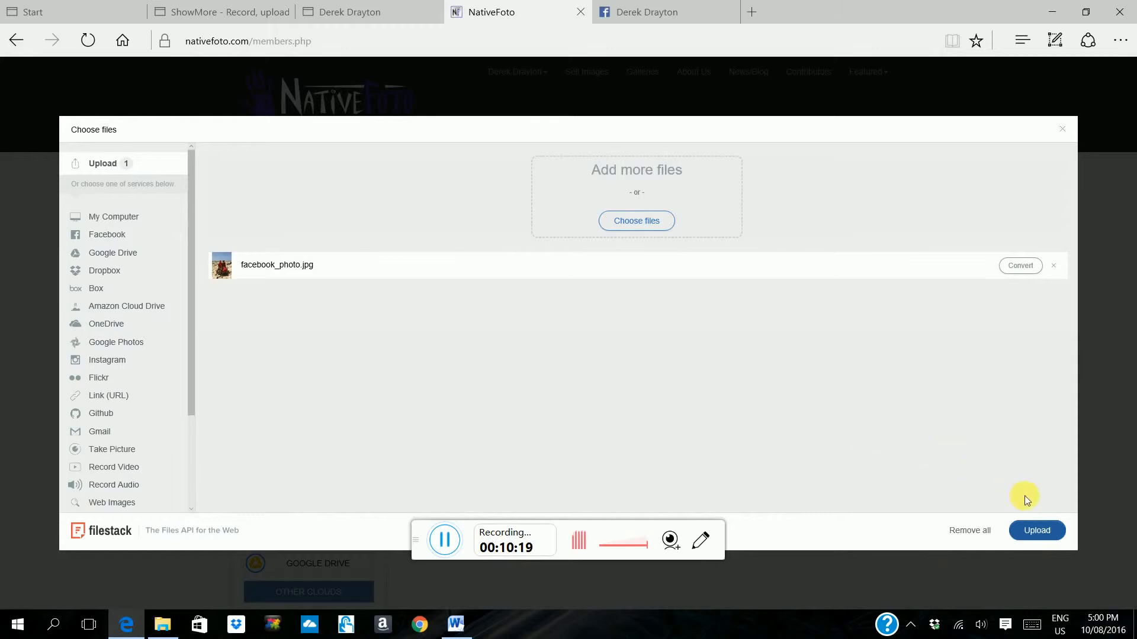
{"action": "left_click", "coordinate": [1035, 532]}
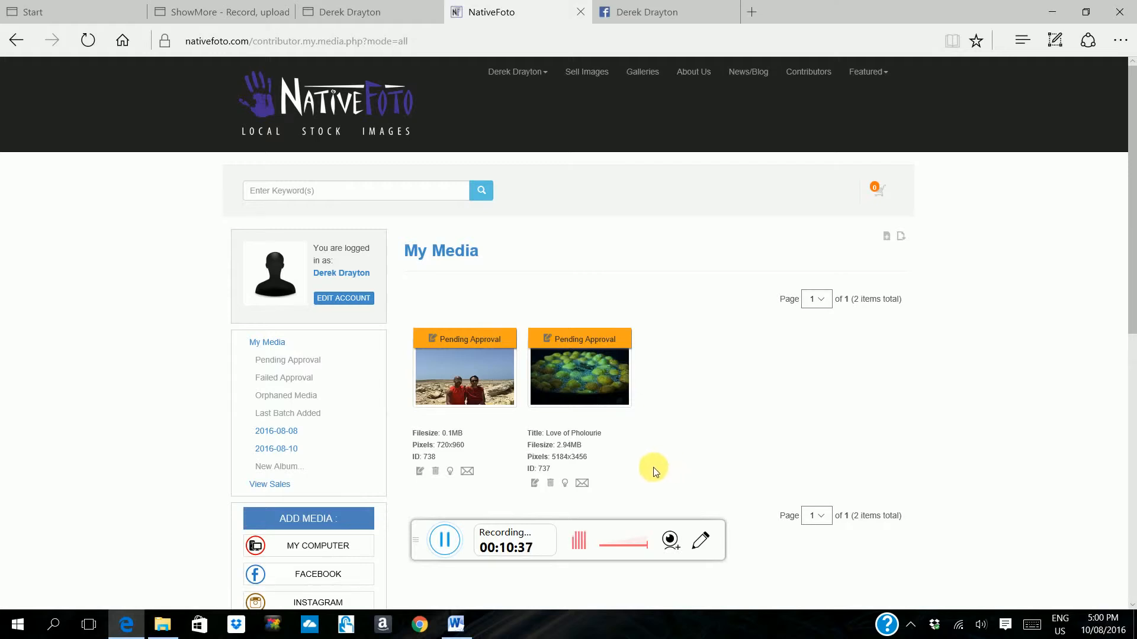
Step: Open the media details of the newly uploaded Facebook photo and assign it to the Mixed Age Groups gallery
{"action": "left_click", "coordinate": [420, 472]}
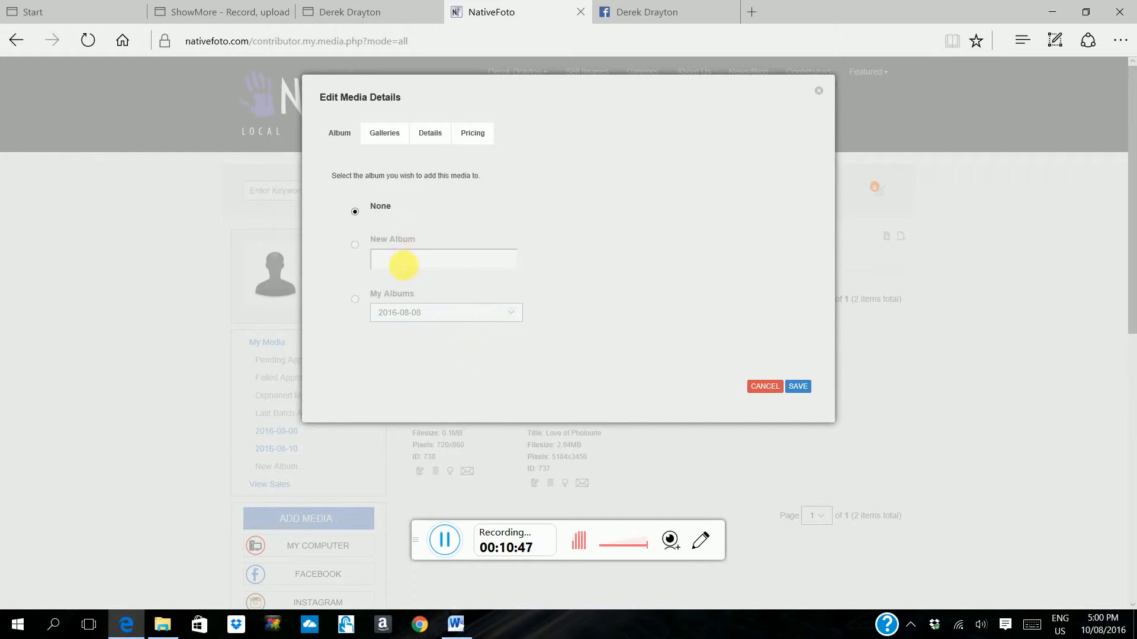
{"action": "left_click", "coordinate": [385, 132]}
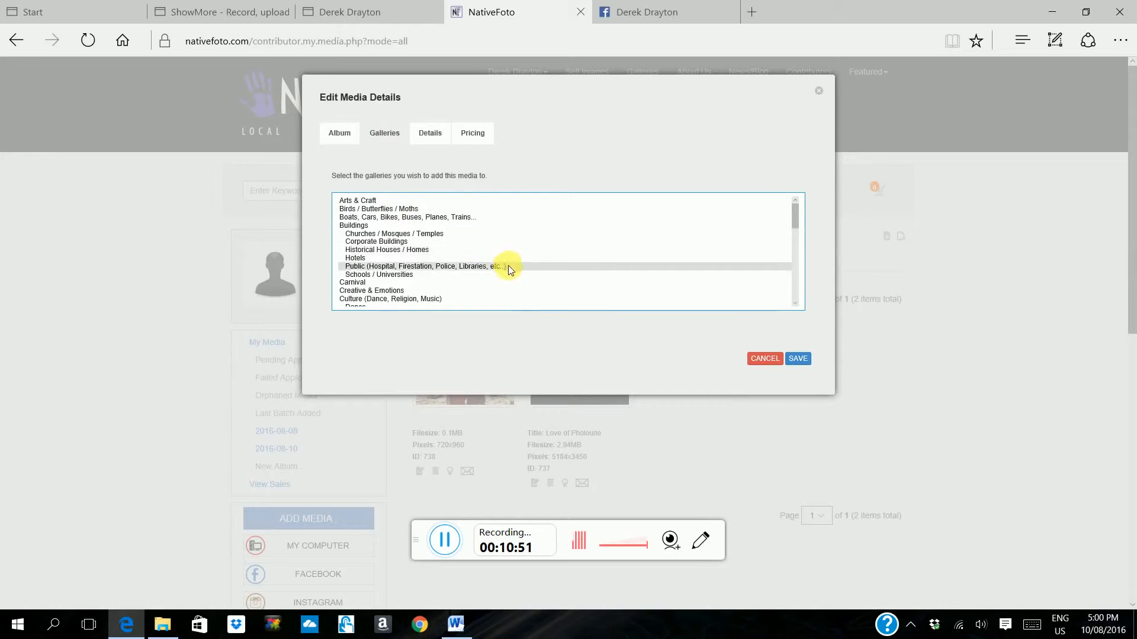
{"action": "scroll", "coordinate": [509, 267], "scroll_direction": "down", "scroll_amount": 2}
{"action": "scroll", "coordinate": [506, 266], "scroll_direction": "down", "scroll_amount": 6}
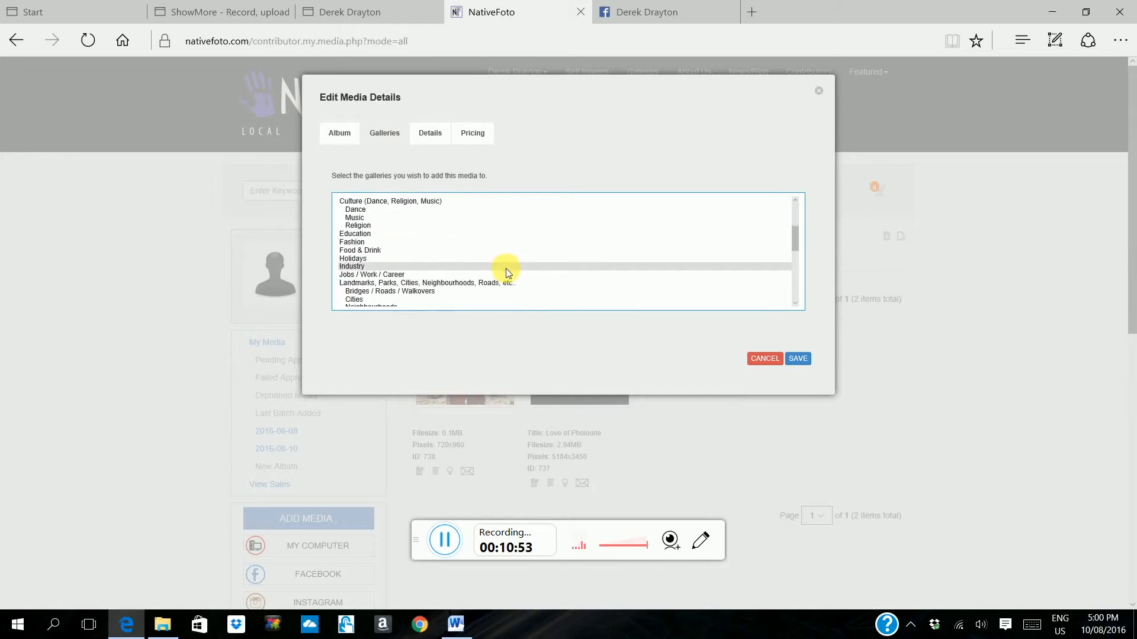
{"action": "scroll", "coordinate": [504, 270], "scroll_direction": "down", "scroll_amount": 3}
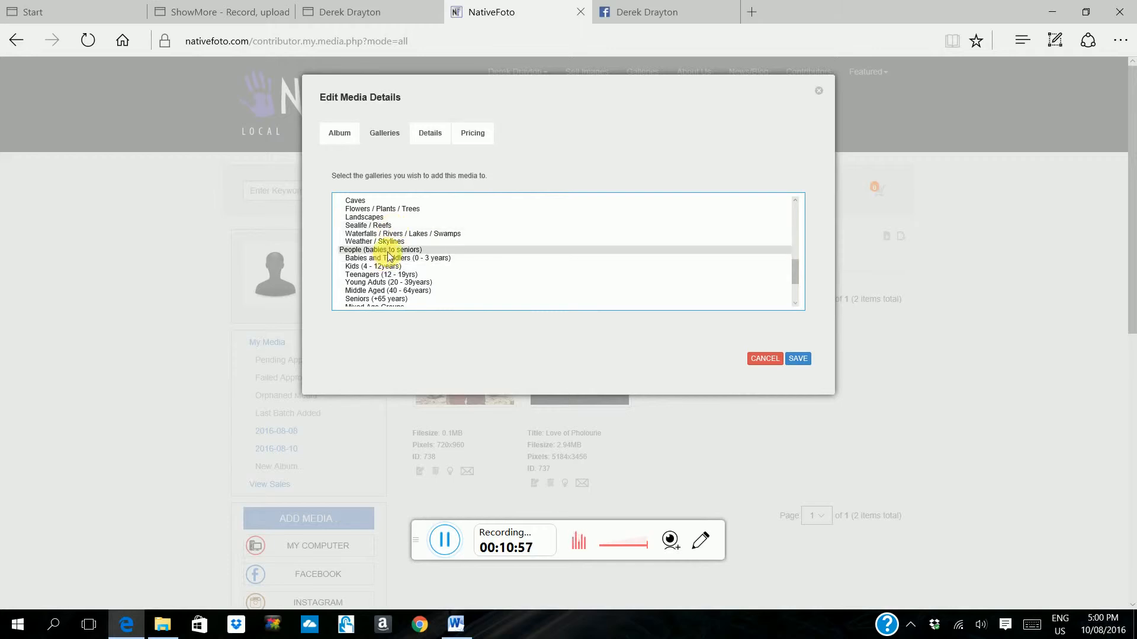
{"action": "scroll", "coordinate": [463, 260], "scroll_direction": "down", "scroll_amount": 1}
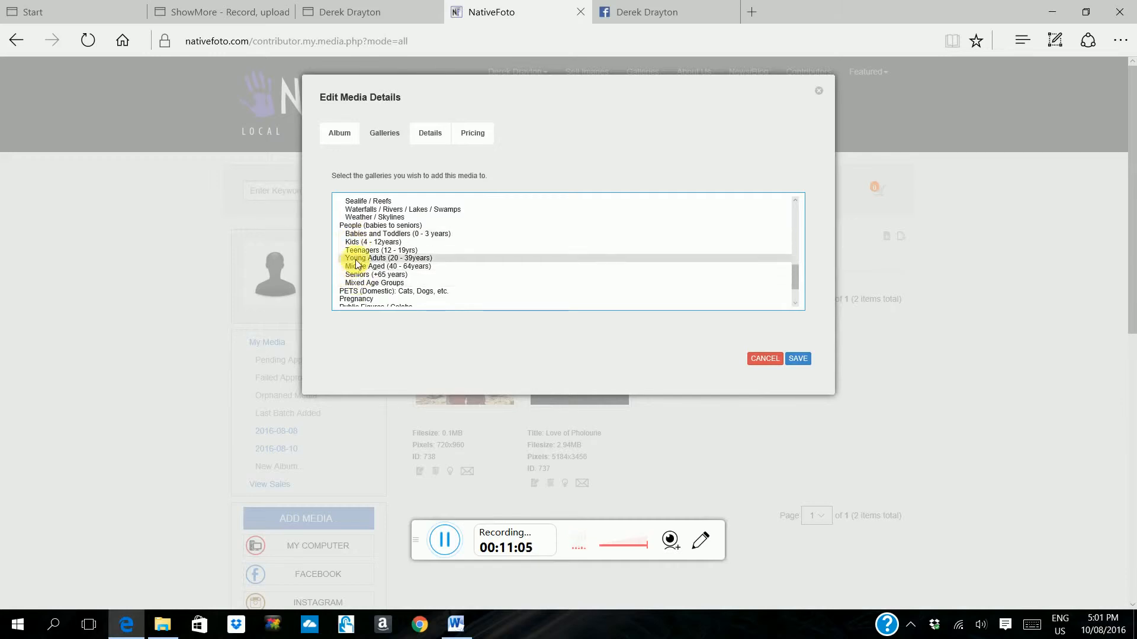
{"action": "left_click", "coordinate": [379, 284]}
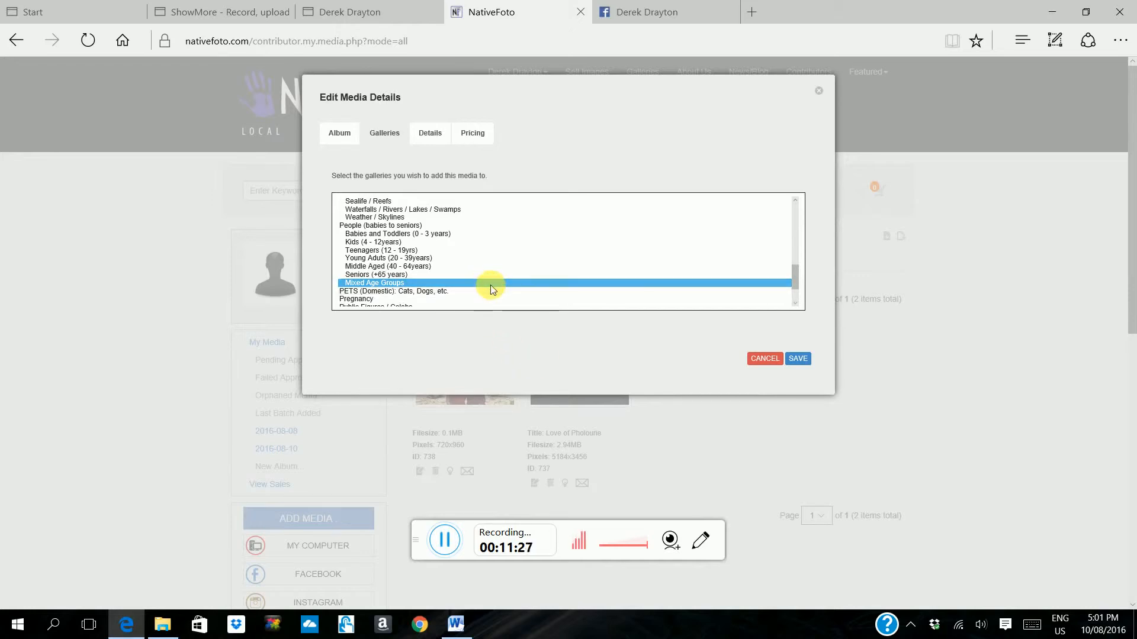
Step: Switch the gallery selection to Landscapes and return it to Mixed Age Groups
{"action": "scroll", "coordinate": [490, 285], "scroll_direction": "down", "scroll_amount": 1}
{"action": "scroll", "coordinate": [490, 285], "scroll_direction": "down", "scroll_amount": 1}
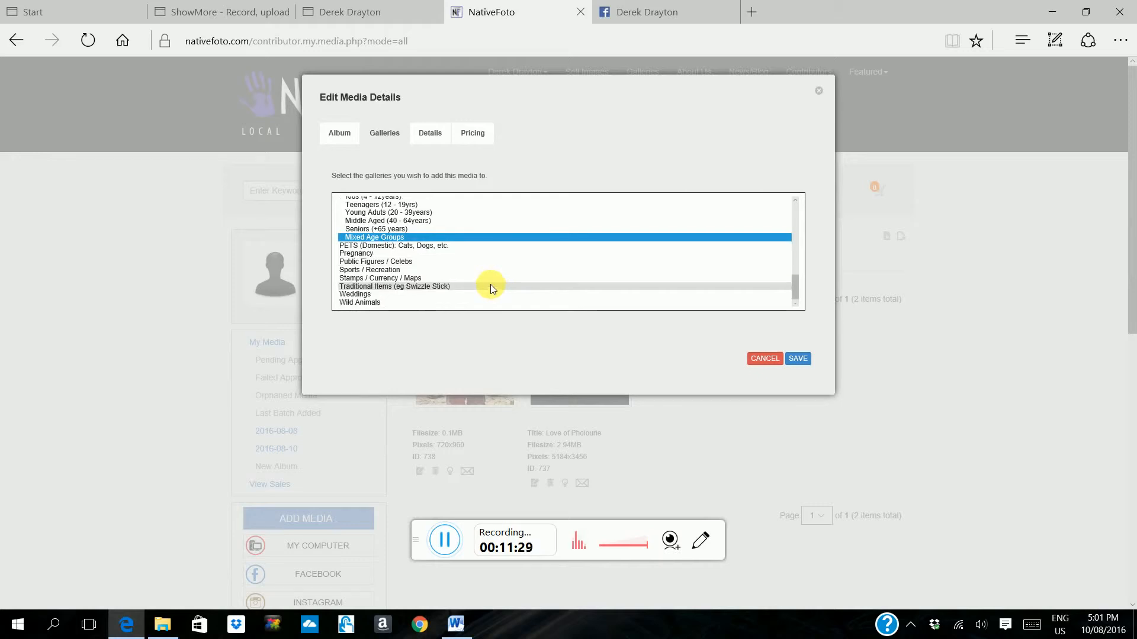
{"action": "scroll", "coordinate": [491, 285], "scroll_direction": "up", "scroll_amount": 2}
{"action": "scroll", "coordinate": [489, 283], "scroll_direction": "up", "scroll_amount": 2}
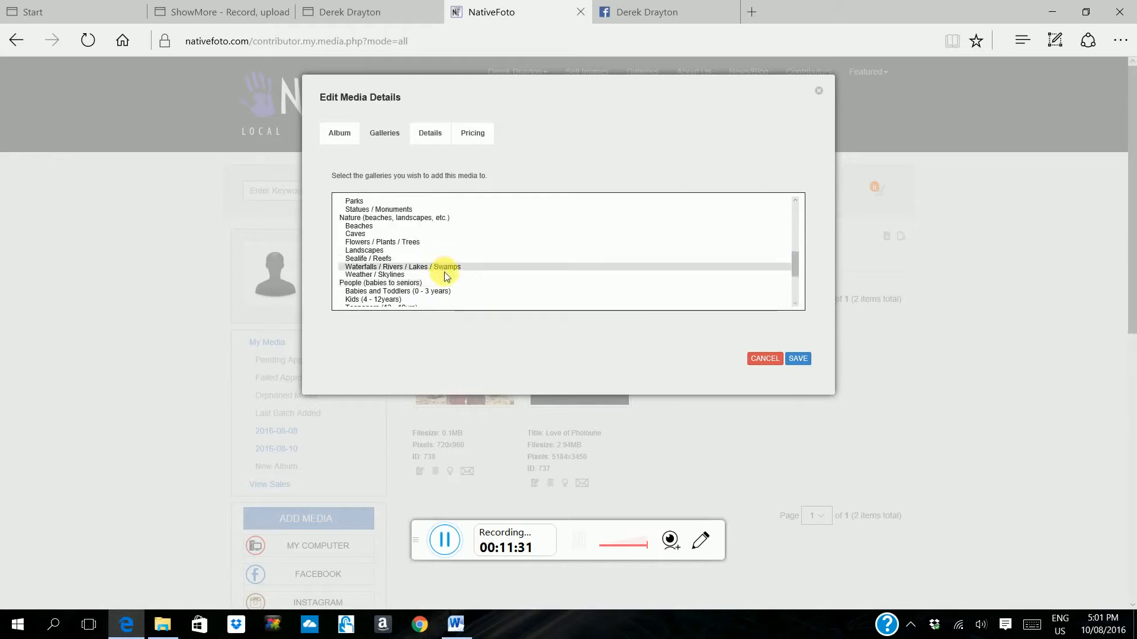
{"action": "left_click", "coordinate": [373, 250]}
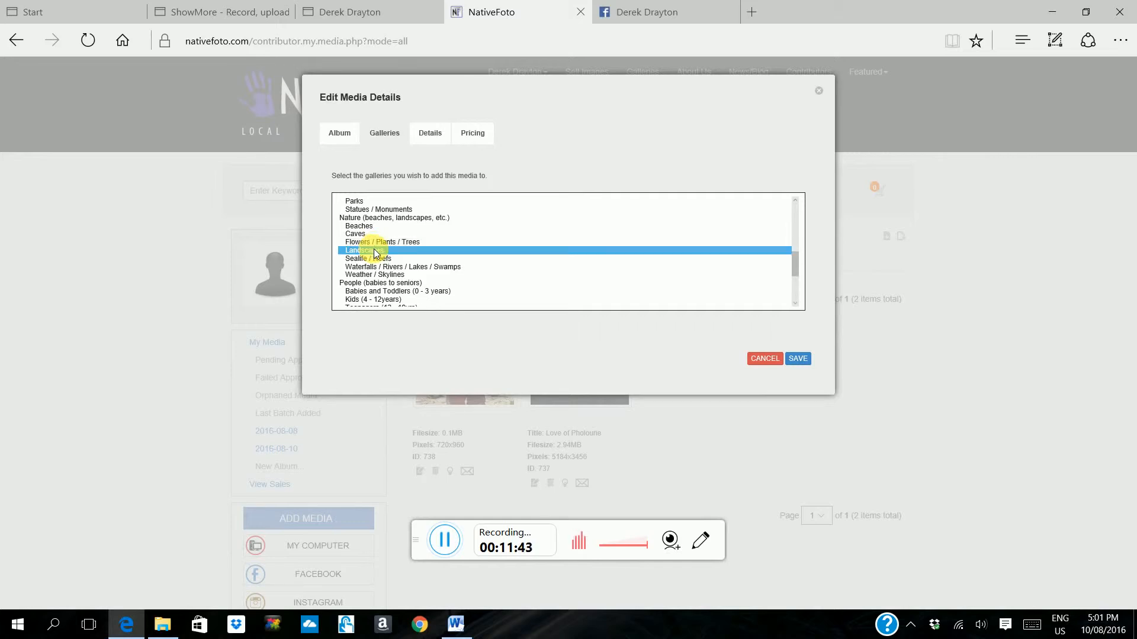
{"action": "scroll", "coordinate": [374, 252], "scroll_direction": "down", "scroll_amount": 1}
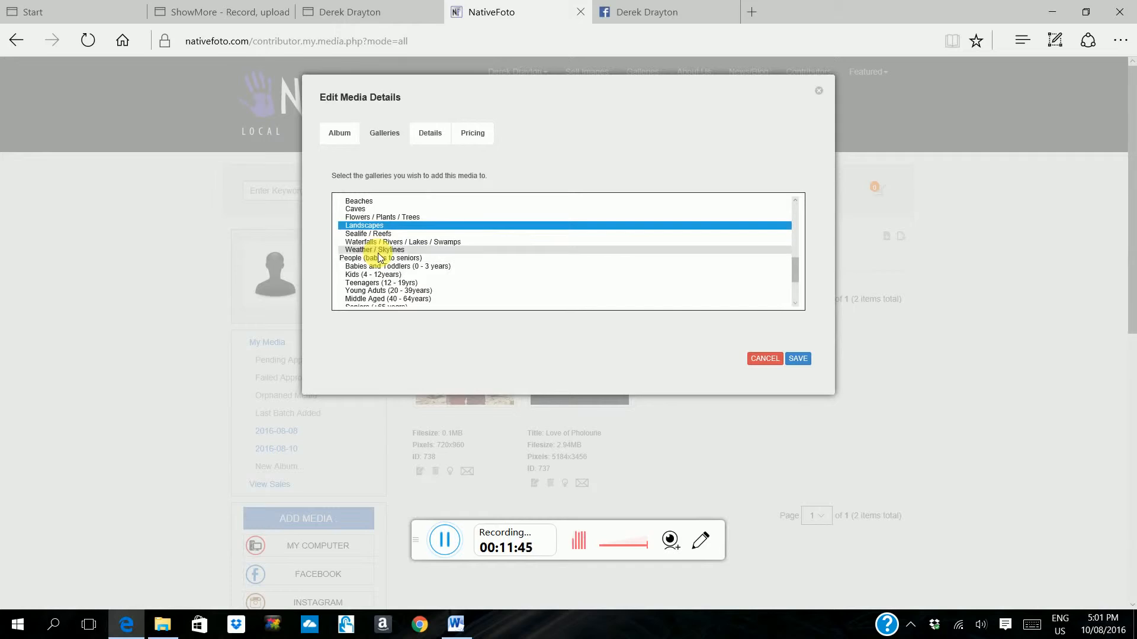
{"action": "scroll", "coordinate": [377, 254], "scroll_direction": "down", "scroll_amount": 2}
{"action": "left_click", "coordinate": [373, 263]}
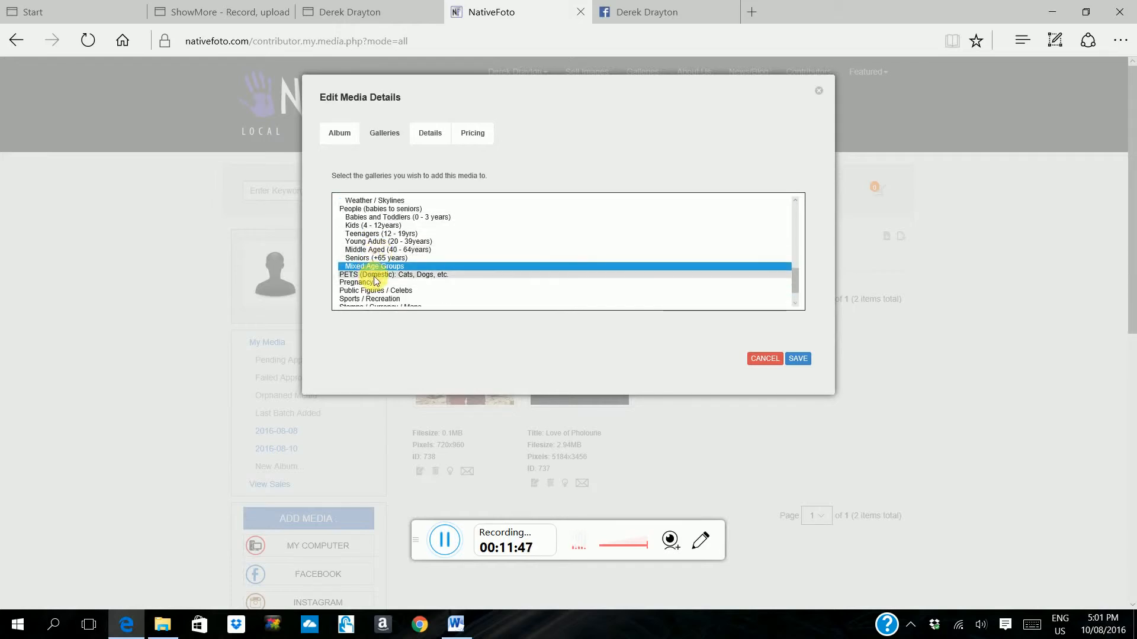
Step: Title the photo Rock Solid Bond, describe it and add keywords Boulder, rock, senior, lady, man, mother, son, plains, landscape, red, dress, dry, arid, hot and model
{"action": "left_click", "coordinate": [434, 153]}
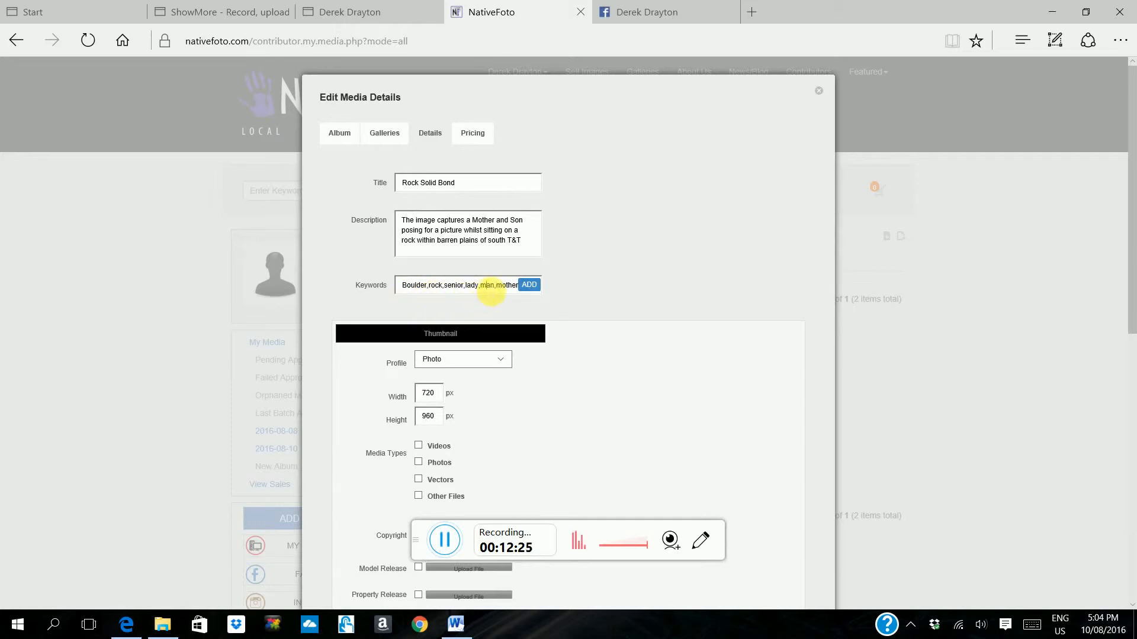
{"action": "key", "text": "Right"}
{"action": "key", "text": "Right"}
{"action": "key", "text": "Right"}
{"action": "key", "text": "Right"}
{"action": "key", "text": "Right"}
{"action": "key", "text": "Right"}
{"action": "key", "text": "Right"}
{"action": "key", "text": "Right"}
{"action": "key", "text": "Right"}
{"action": "key", "text": "Right"}
{"action": "key", "text": "Right"}
{"action": "key", "text": "Right"}
{"action": "key", "text": "Right"}
{"action": "key", "text": "Right"}
{"action": "key", "text": "Right"}
{"action": "key", "text": "Right"}
{"action": "key", "text": "Right"}
{"action": "key", "text": "Right"}
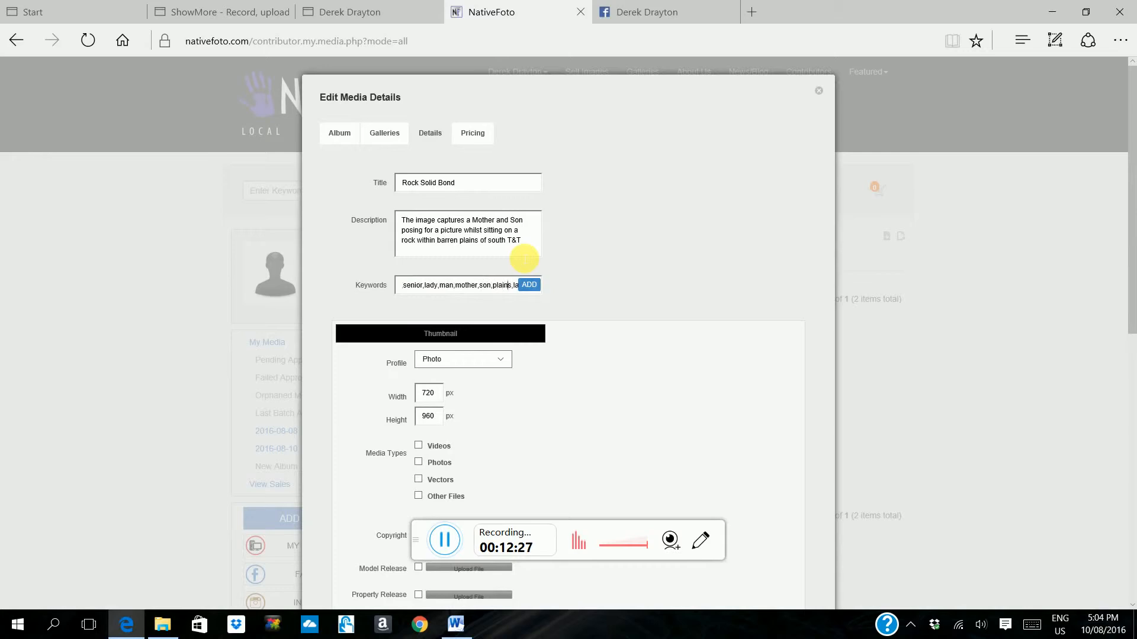
{"action": "key", "text": "Right"}
{"action": "key", "text": "Right"}
{"action": "key", "text": "Right"}
{"action": "key", "text": "Right"}
{"action": "key", "text": "Right"}
{"action": "key", "text": "Right"}
{"action": "key", "text": "Right"}
{"action": "key", "text": "Right"}
{"action": "key", "text": "Right"}
{"action": "key", "text": "Right"}
{"action": "key", "text": "Right"}
{"action": "key", "text": "Right"}
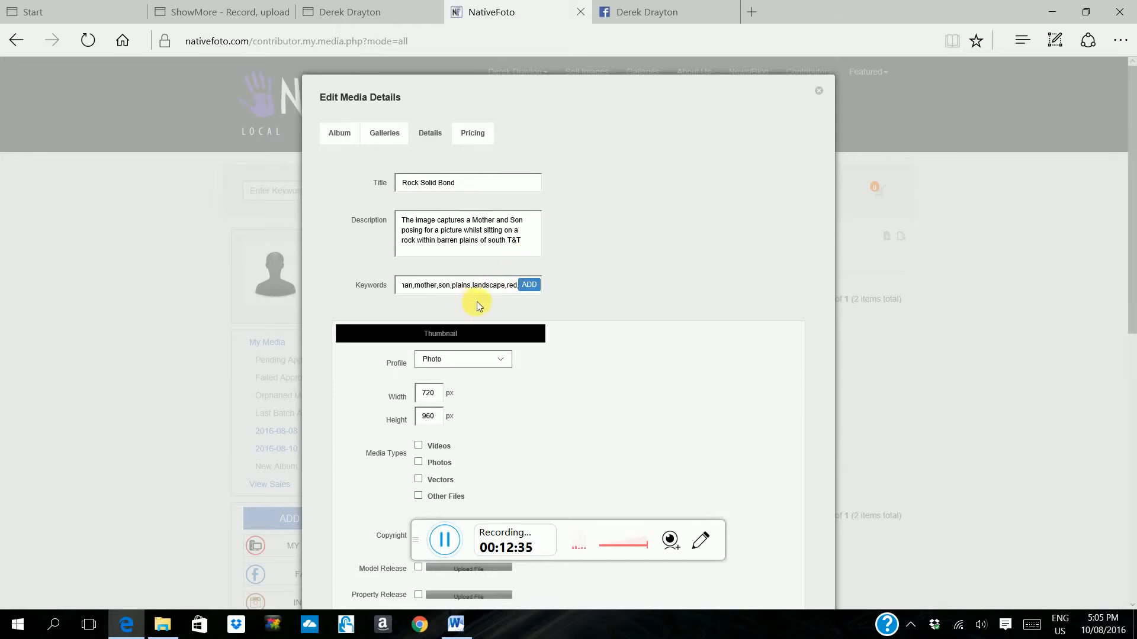
{"action": "left_click", "coordinate": [528, 285]}
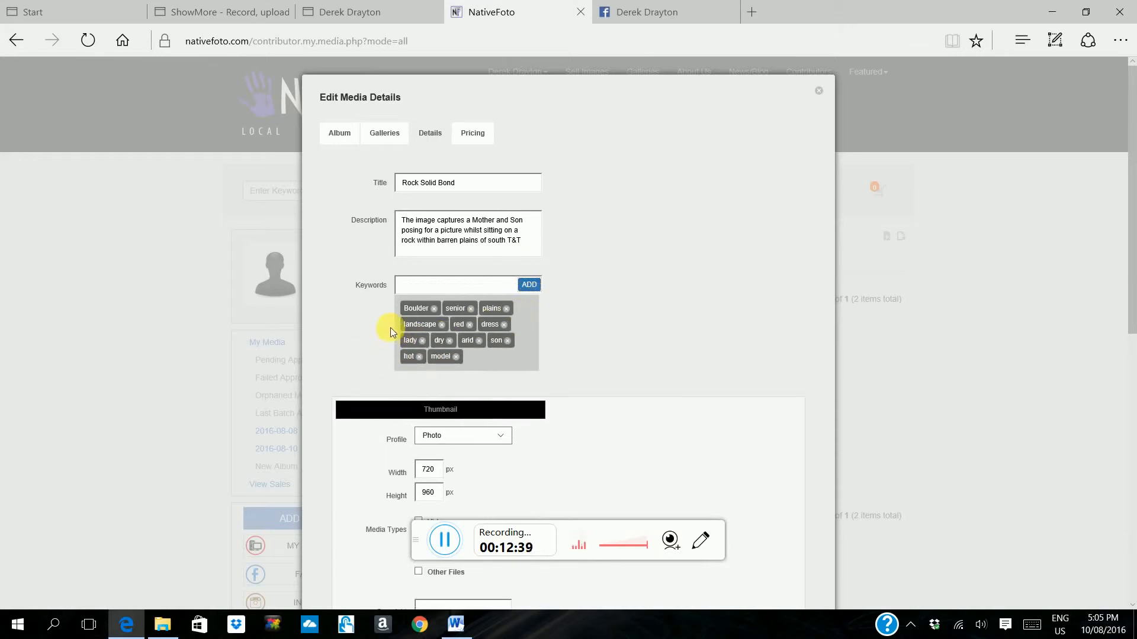
Step: Set the photo's media type to Photos in its details
{"action": "scroll", "coordinate": [405, 349], "scroll_direction": "down", "scroll_amount": 3}
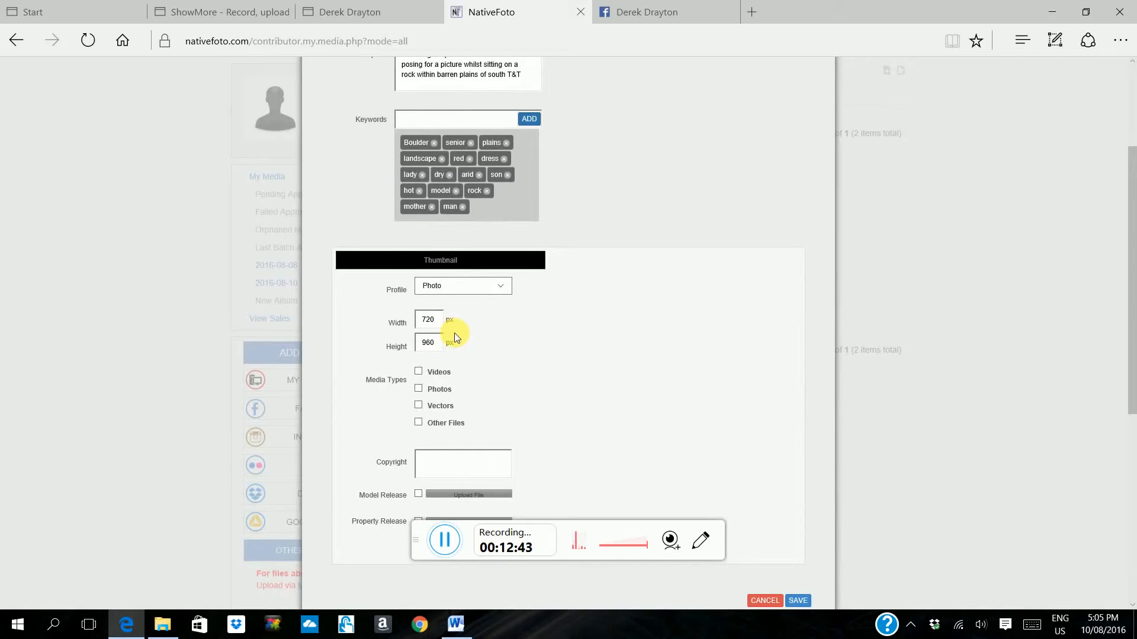
{"action": "scroll", "coordinate": [453, 333], "scroll_direction": "down", "scroll_amount": 2}
{"action": "left_click", "coordinate": [418, 305]}
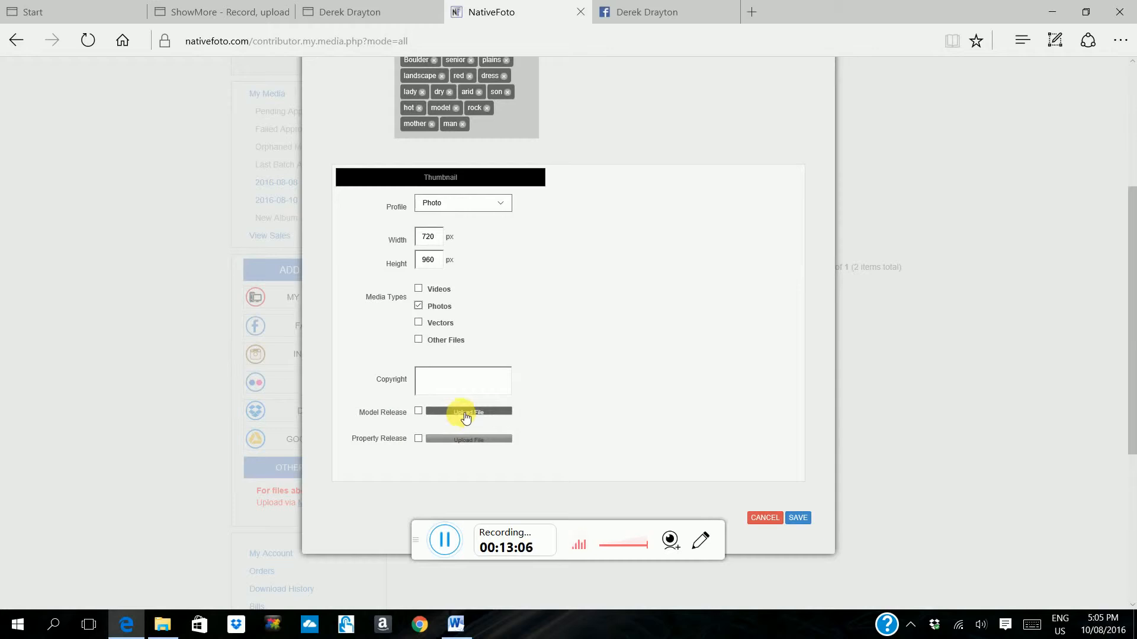
Step: Upload Model Release Example_1 from the NativeFoto Team Folder as the photo's model release and save the media details
{"action": "left_click", "coordinate": [490, 413]}
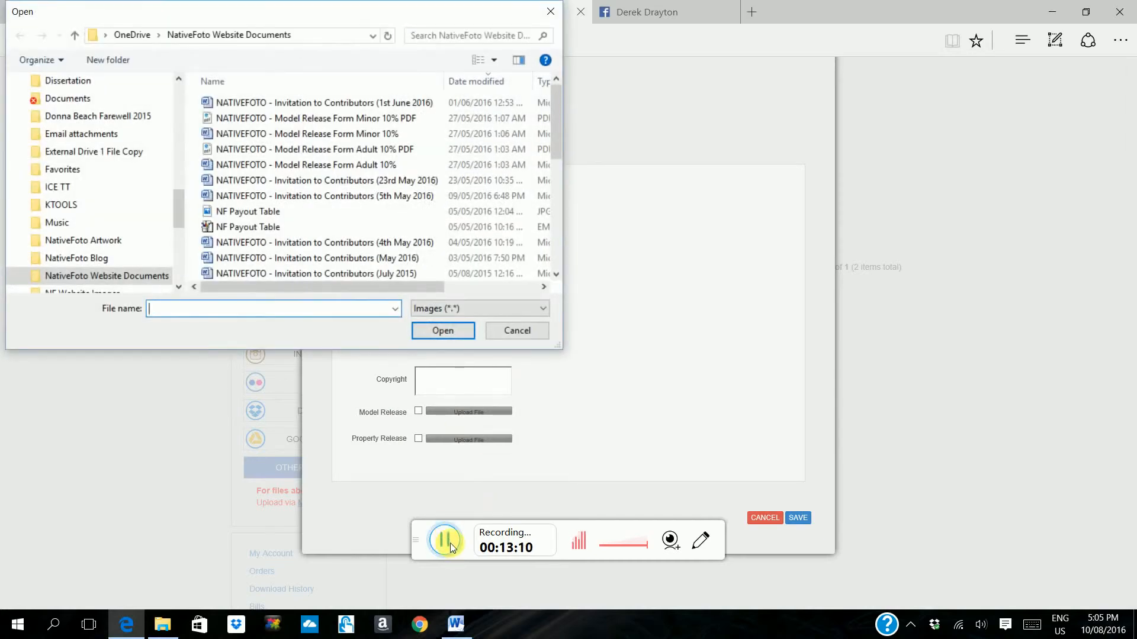
{"action": "left_click", "coordinate": [450, 543]}
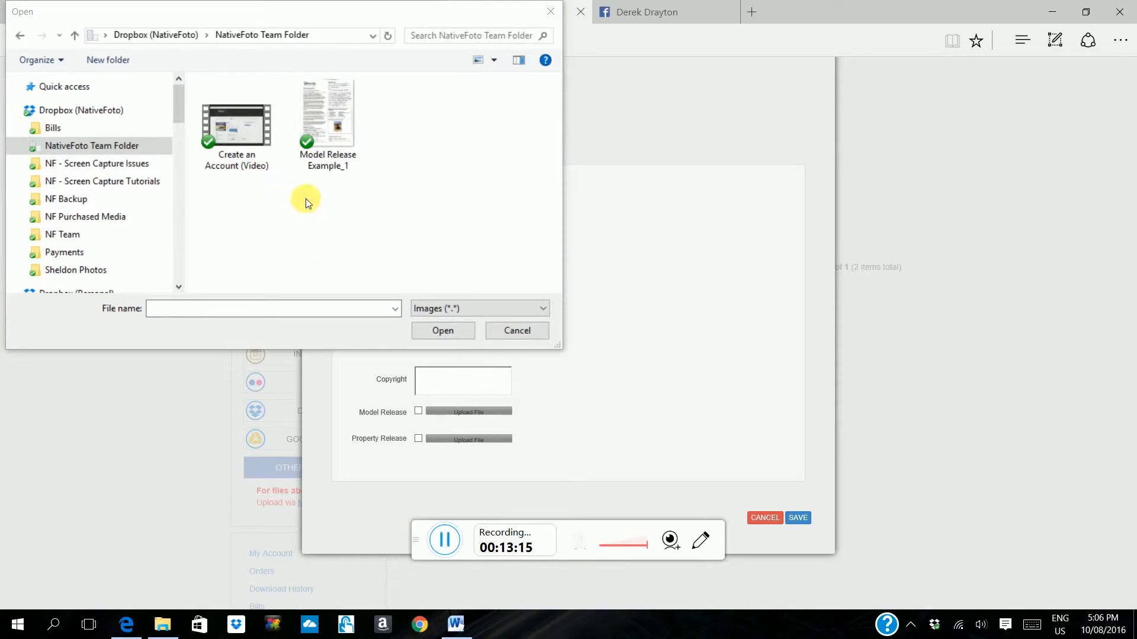
{"action": "left_click", "coordinate": [321, 131]}
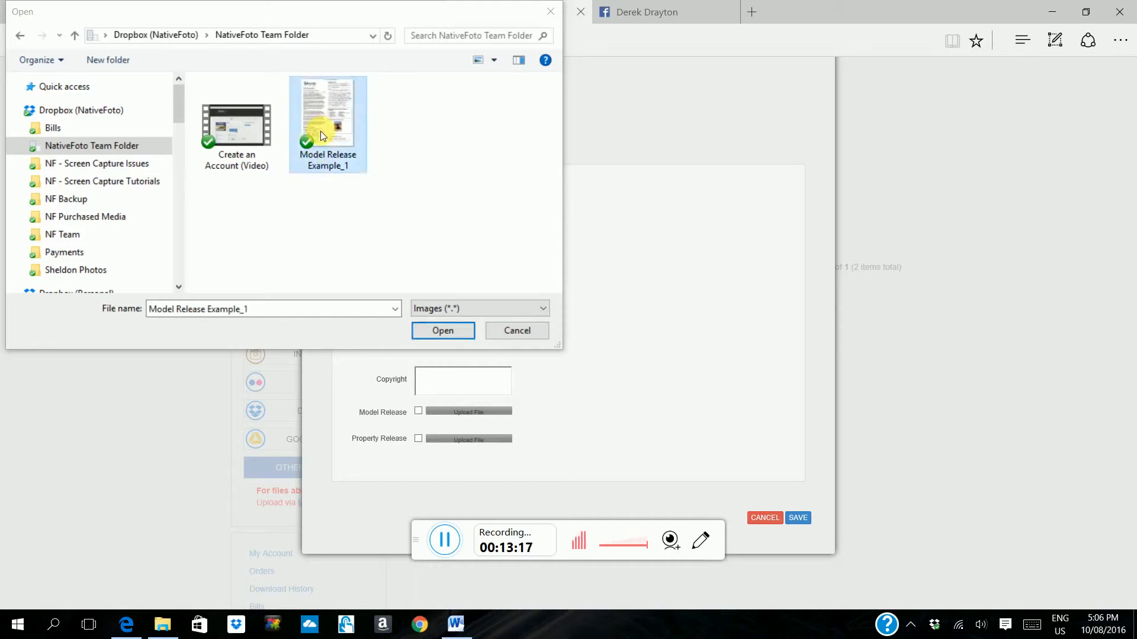
{"action": "left_click", "coordinate": [427, 332]}
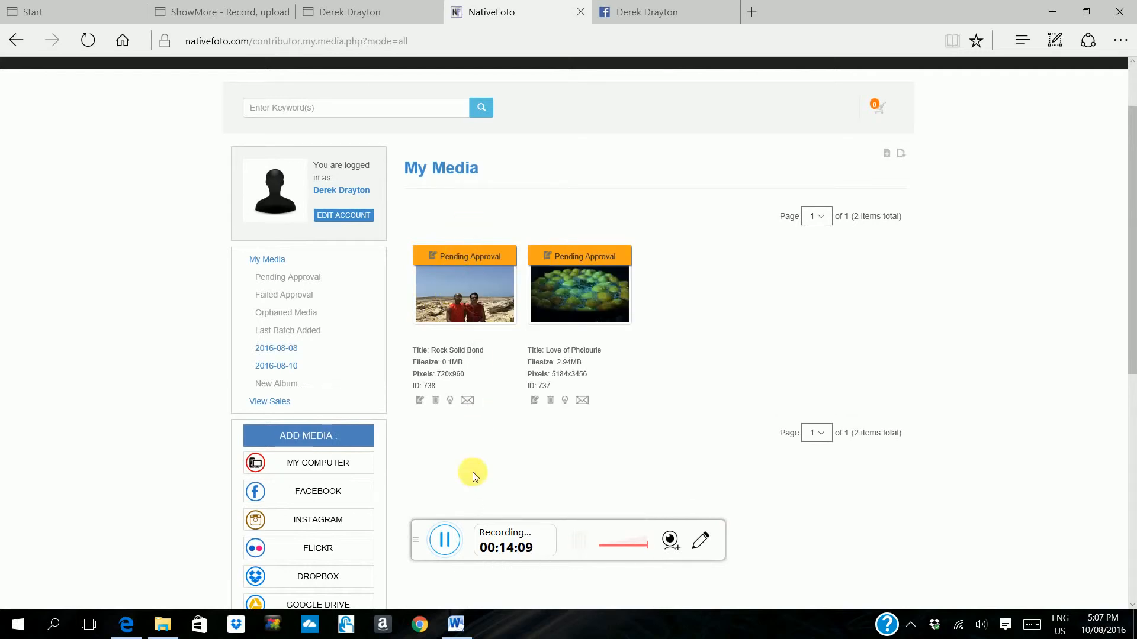
Step: View the adult model release form from the contributor references at the end of the page and close it
{"action": "scroll", "coordinate": [449, 492], "scroll_direction": "down", "scroll_amount": 1}
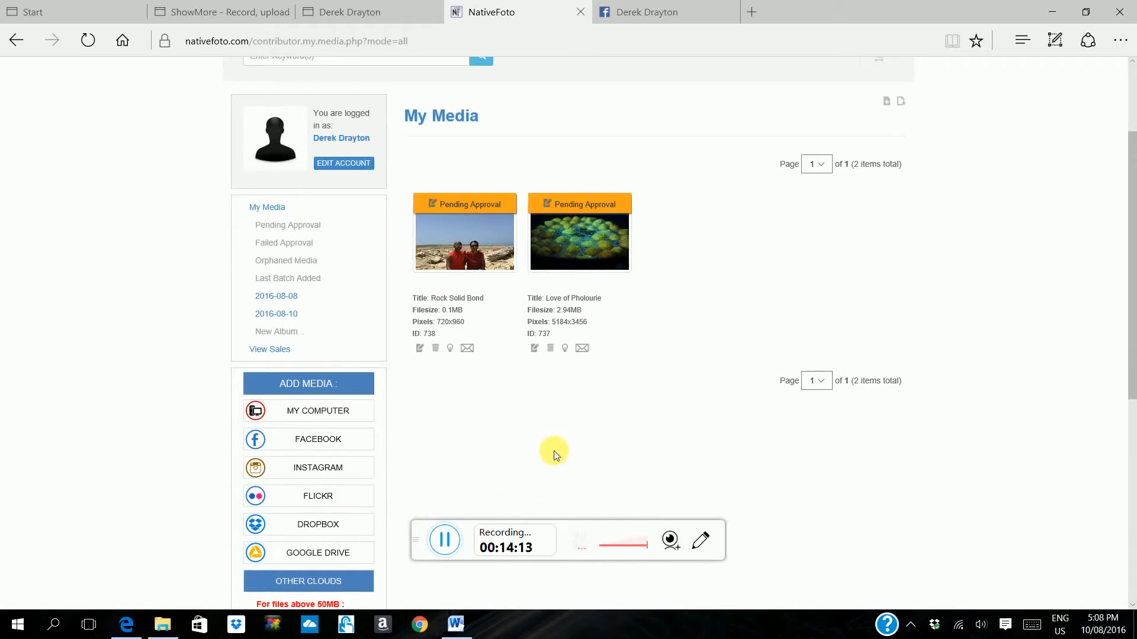
{"action": "scroll", "coordinate": [553, 452], "scroll_direction": "down", "scroll_amount": 7}
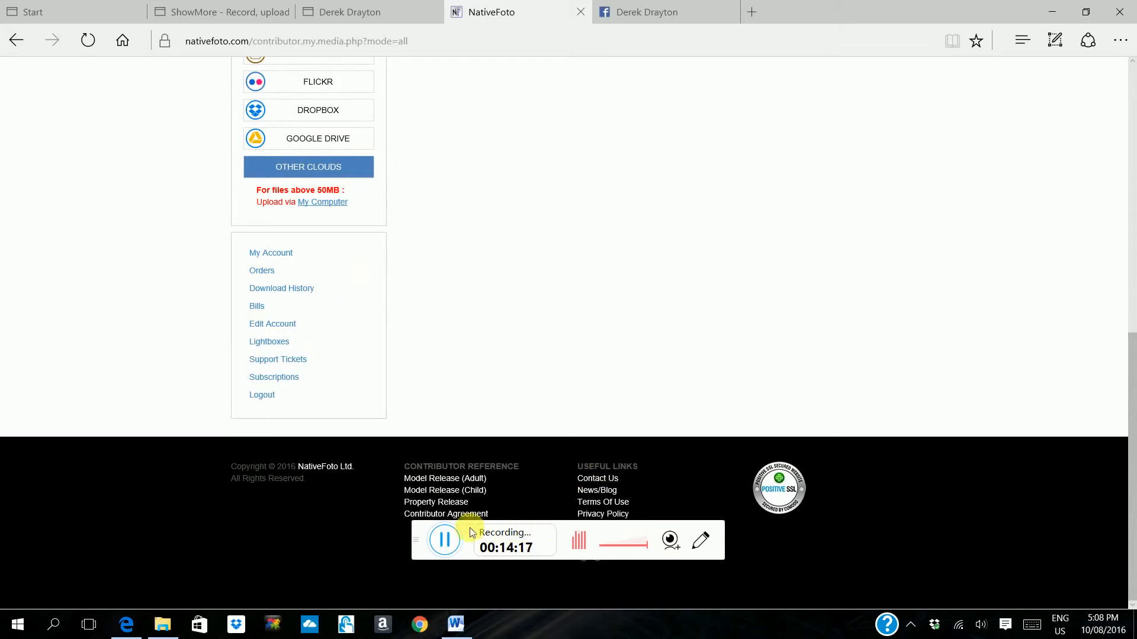
{"action": "left_click_drag", "start_coordinate": [419, 530], "coordinate": [403, 563]}
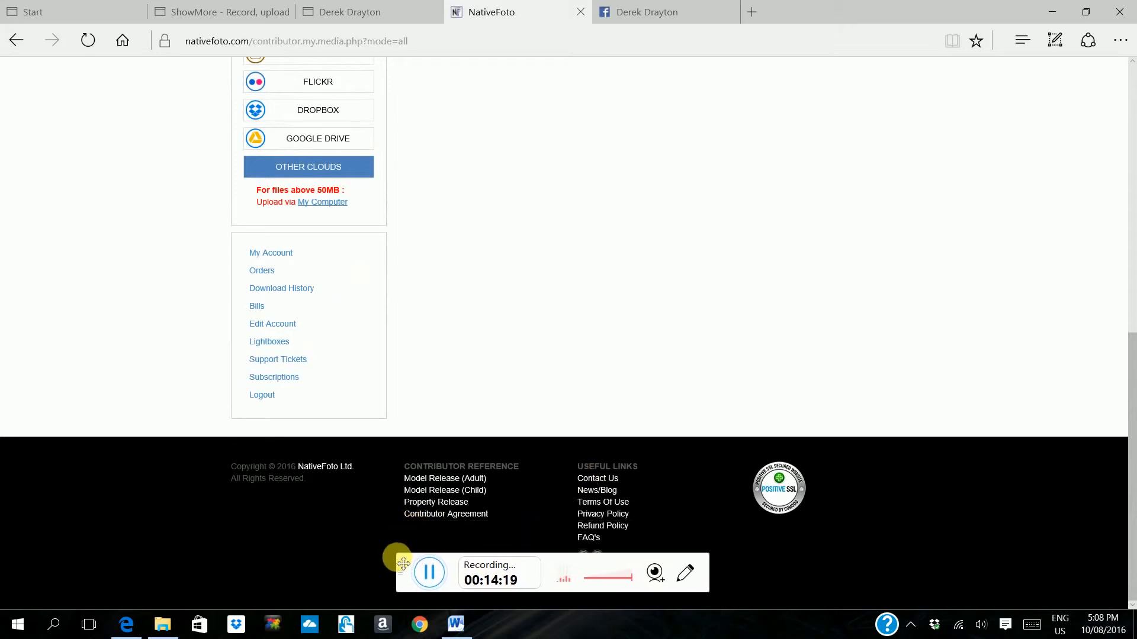
{"action": "left_click", "coordinate": [421, 481]}
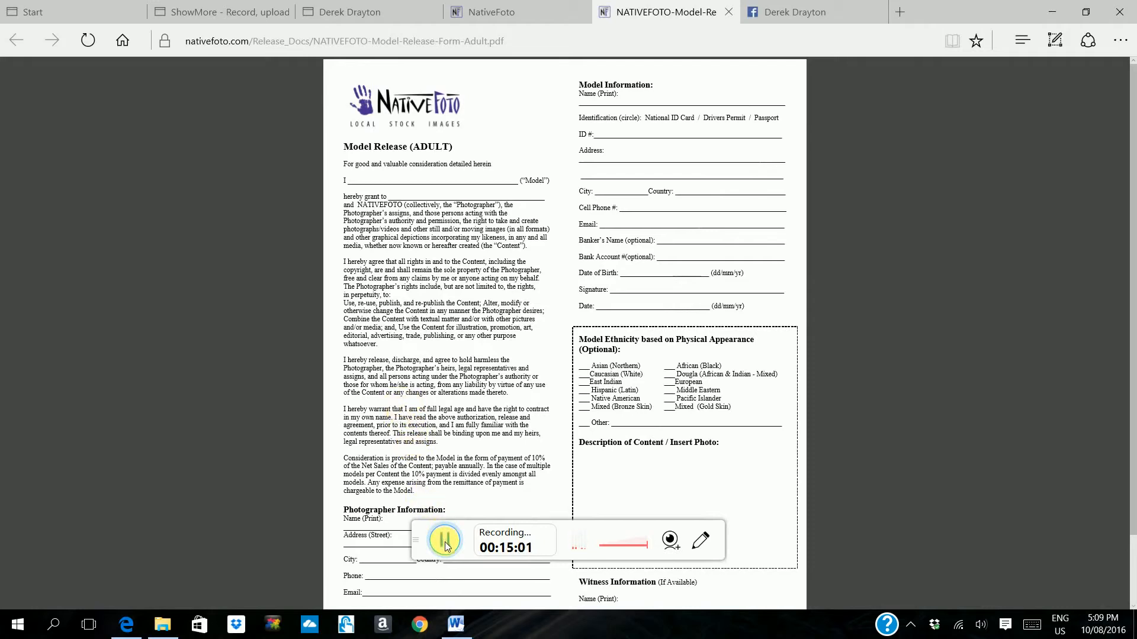
{"action": "key", "text": "ctrl+w"}
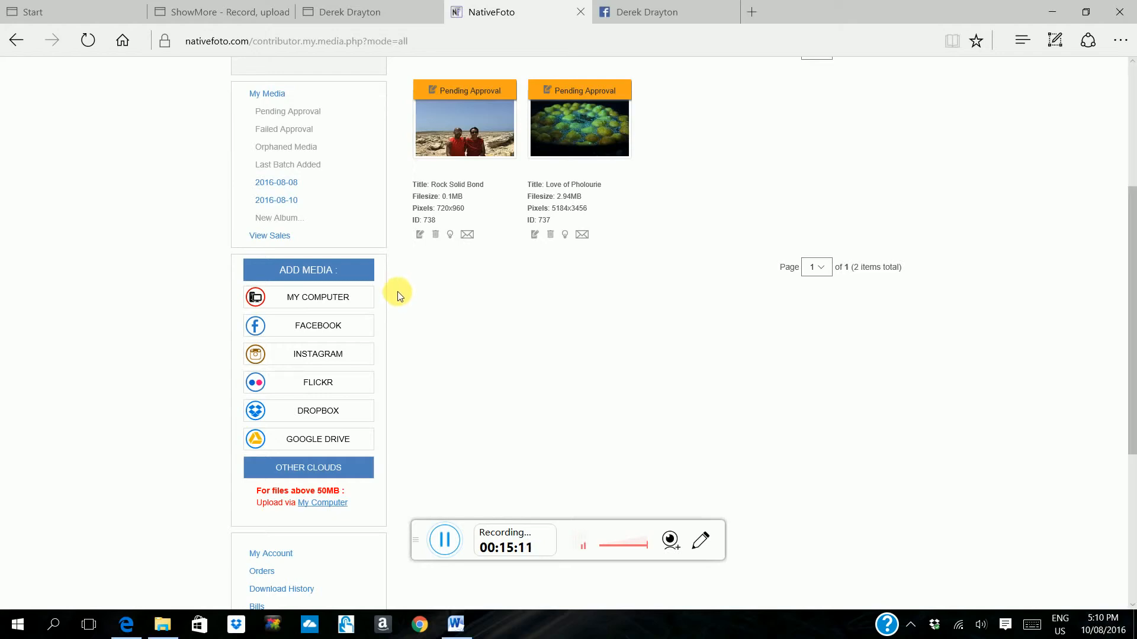
Step: Upload BAR B QUE GRILL, BURGER PATTY 1, SLOPPY JOE and OYSTER BOTTLE from the computer's NATIVEFOTO folder in NF Purchased Media as new media
{"action": "left_click", "coordinate": [345, 303]}
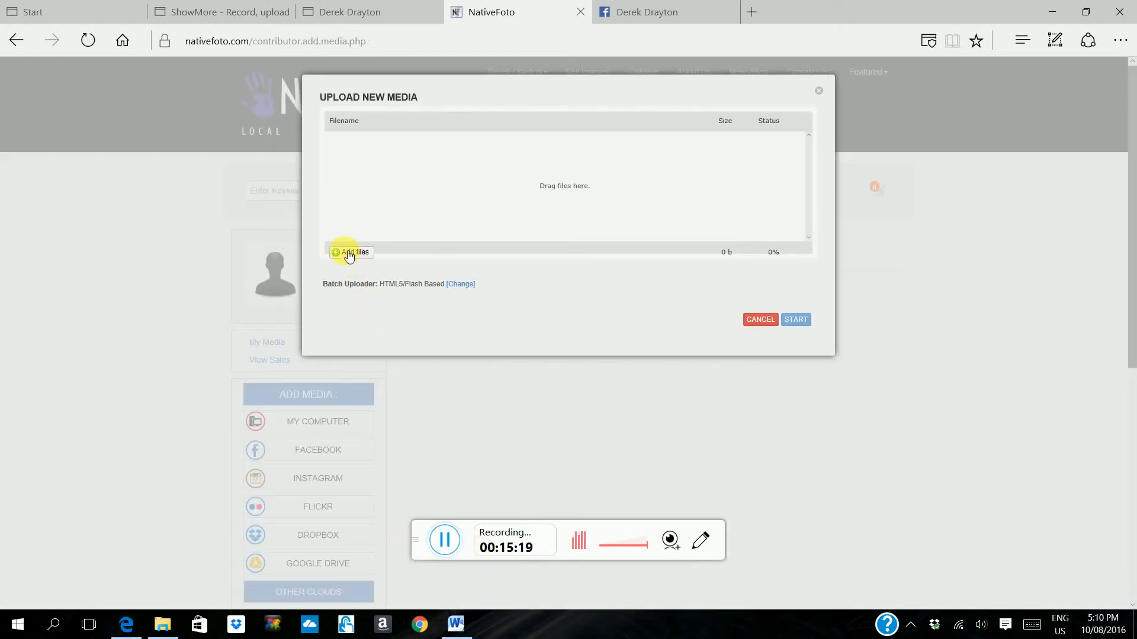
{"action": "left_click", "coordinate": [349, 254]}
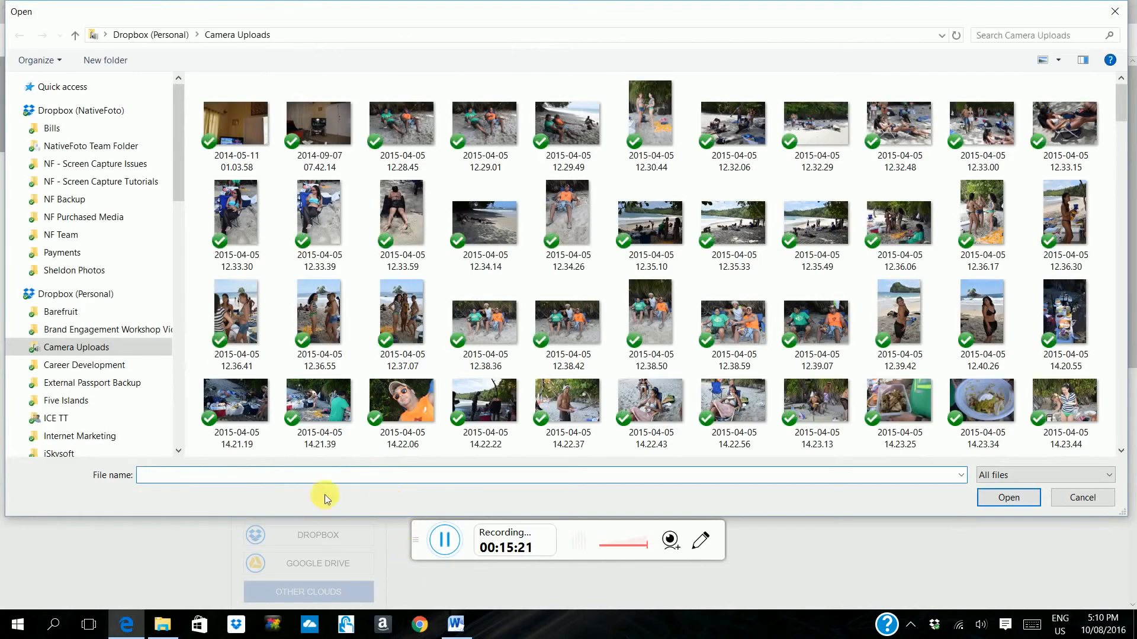
{"action": "left_click", "coordinate": [444, 540]}
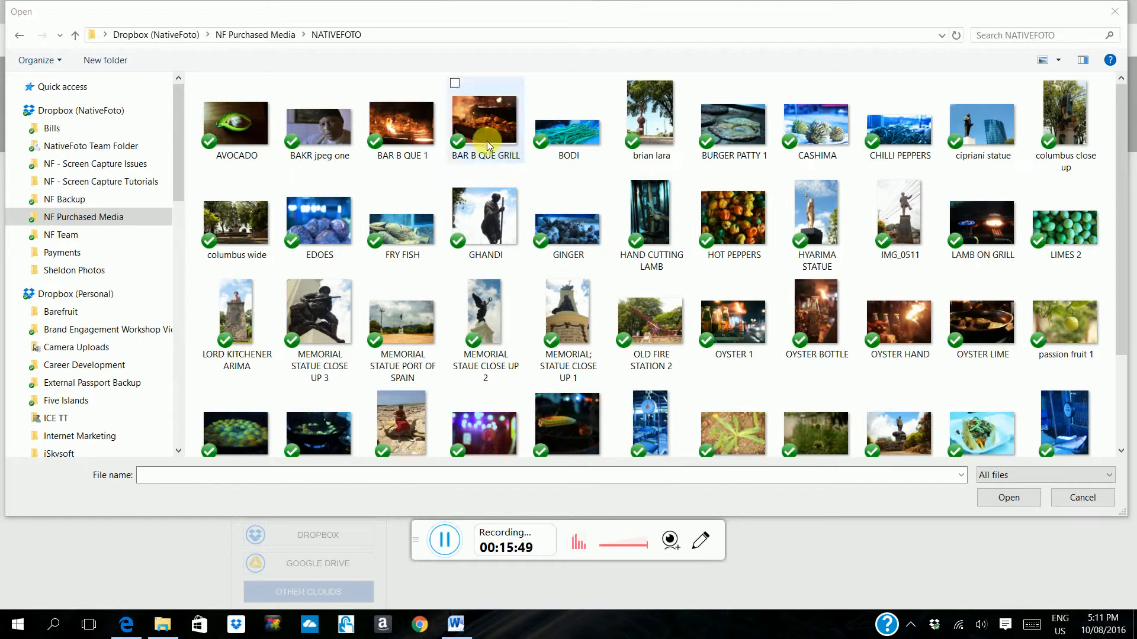
{"action": "left_click", "coordinate": [489, 161]}
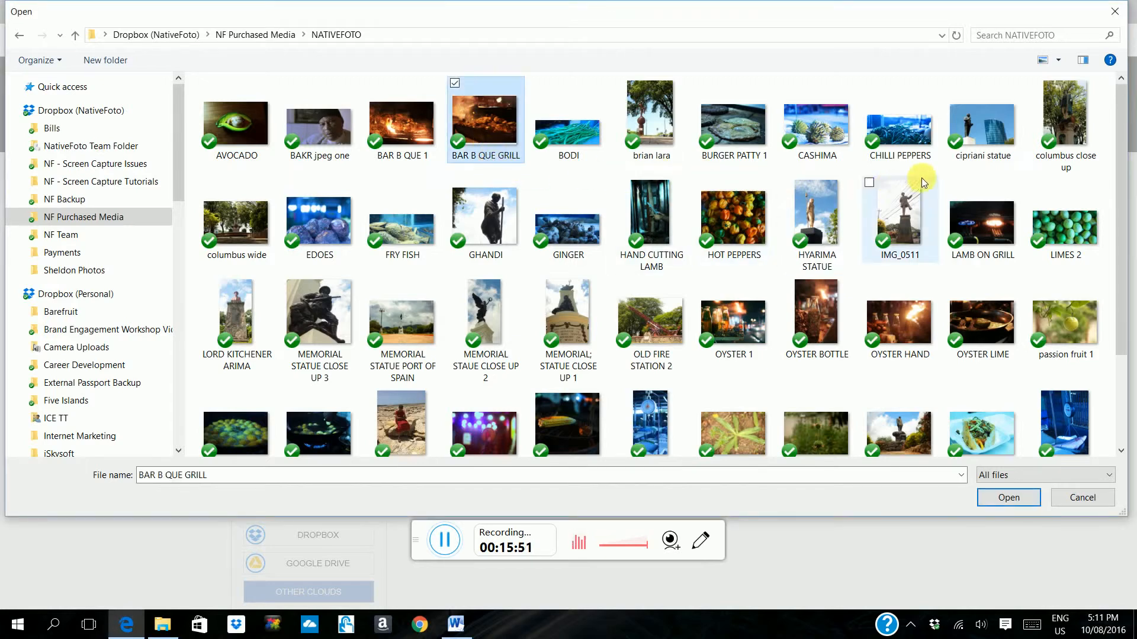
{"action": "left_click", "coordinate": [741, 134], "text": "ctrl"}
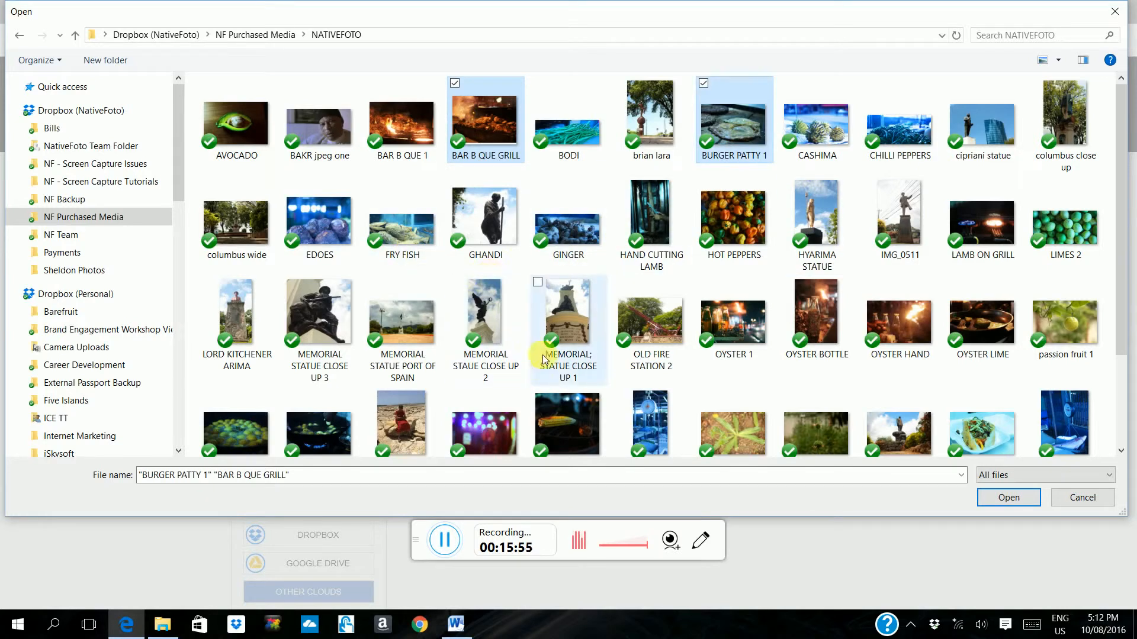
{"action": "scroll", "coordinate": [596, 359], "scroll_direction": "down", "scroll_amount": 2}
{"action": "left_click", "coordinate": [974, 296], "text": "ctrl"}
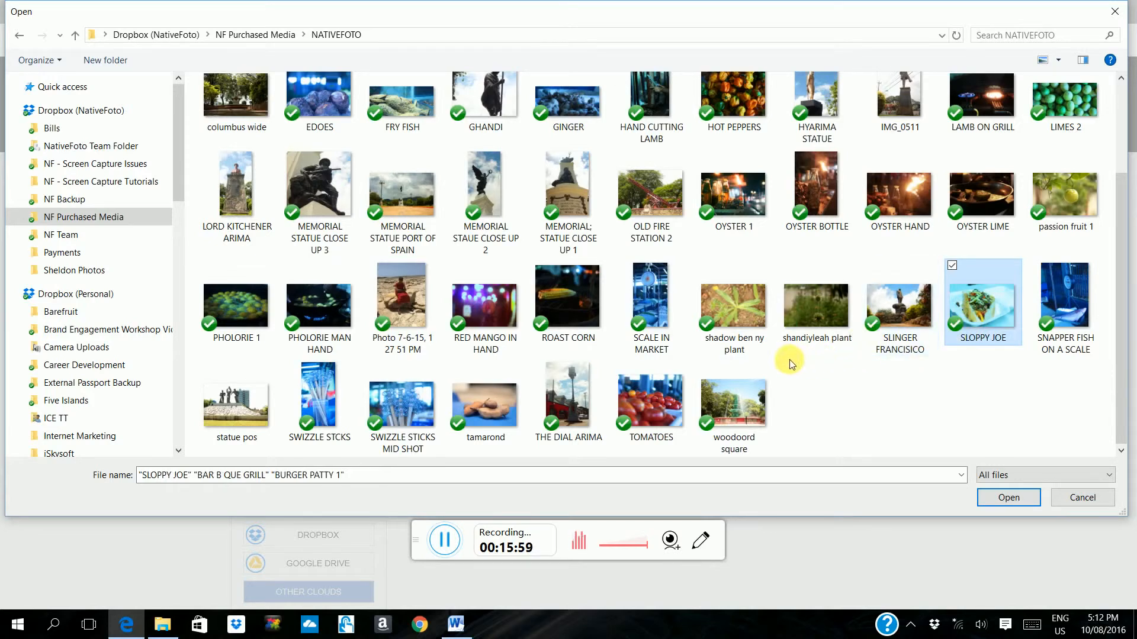
{"action": "scroll", "coordinate": [864, 376], "scroll_direction": "up", "scroll_amount": 2}
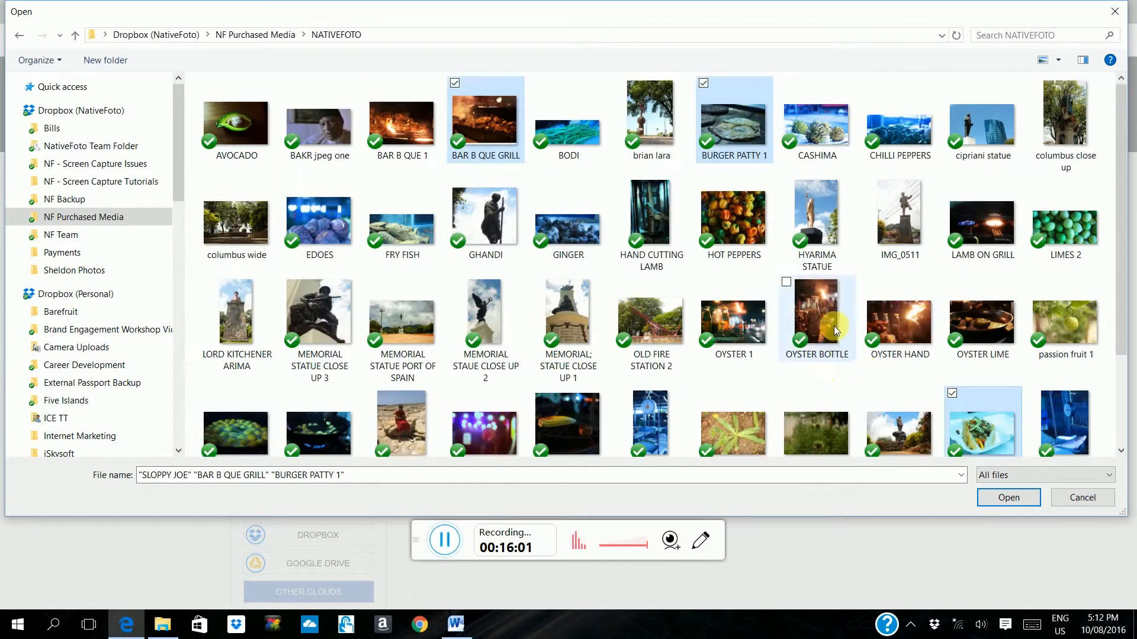
{"action": "left_click", "coordinate": [849, 356], "text": "ctrl"}
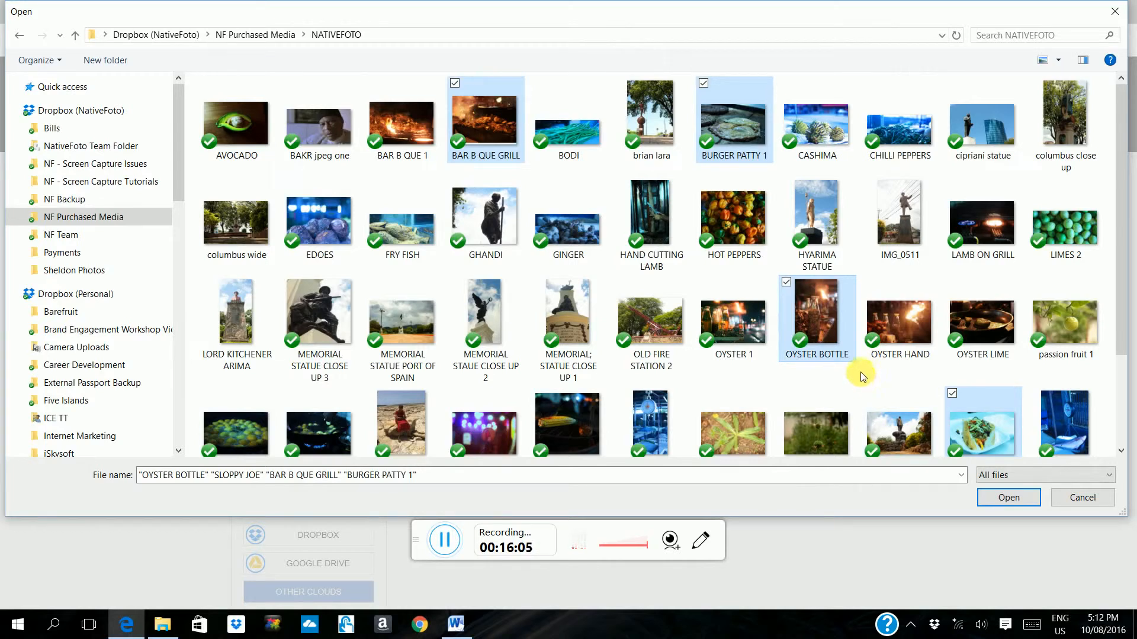
{"action": "left_click", "coordinate": [1006, 497]}
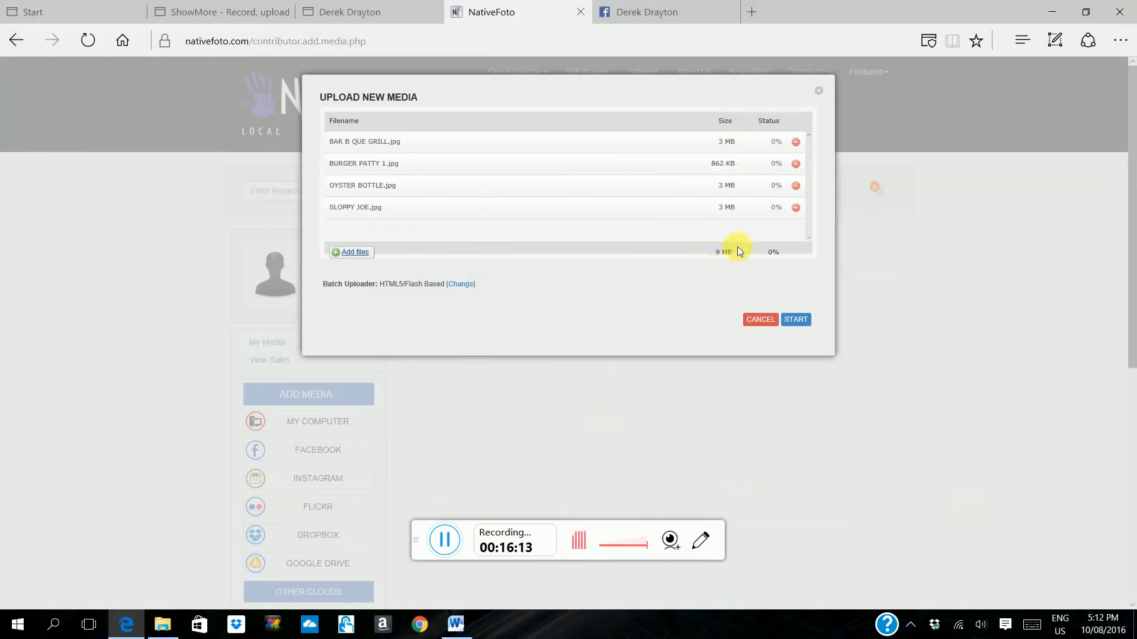
{"action": "left_click", "coordinate": [807, 320]}
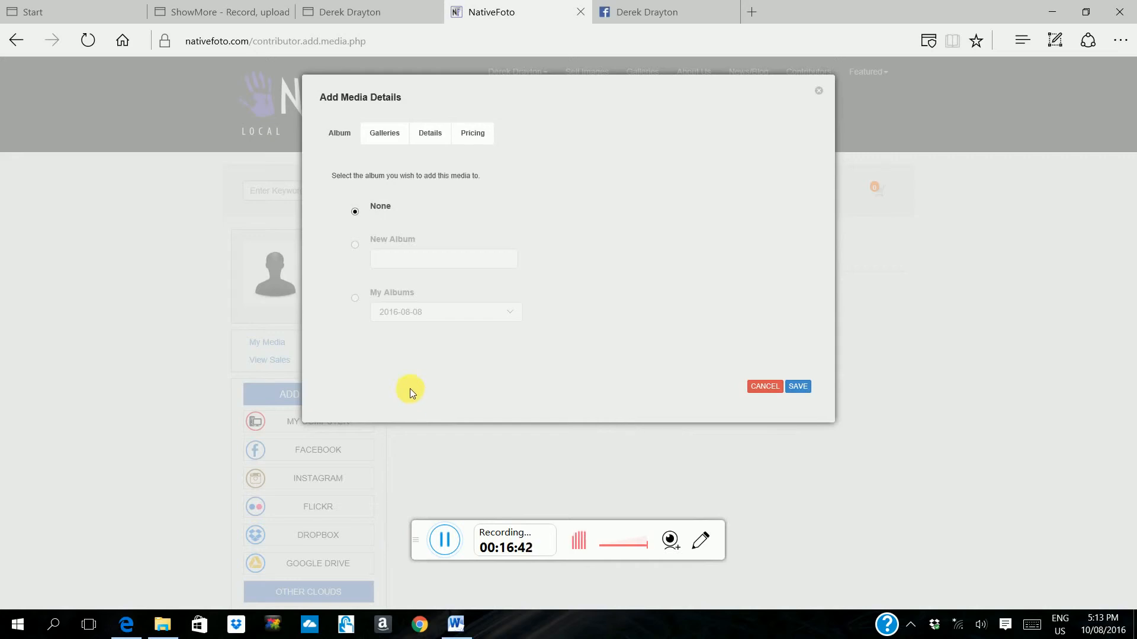
Step: Assign the uploaded photos to a new album named Street Food Savannah
{"action": "left_click", "coordinate": [354, 245]}
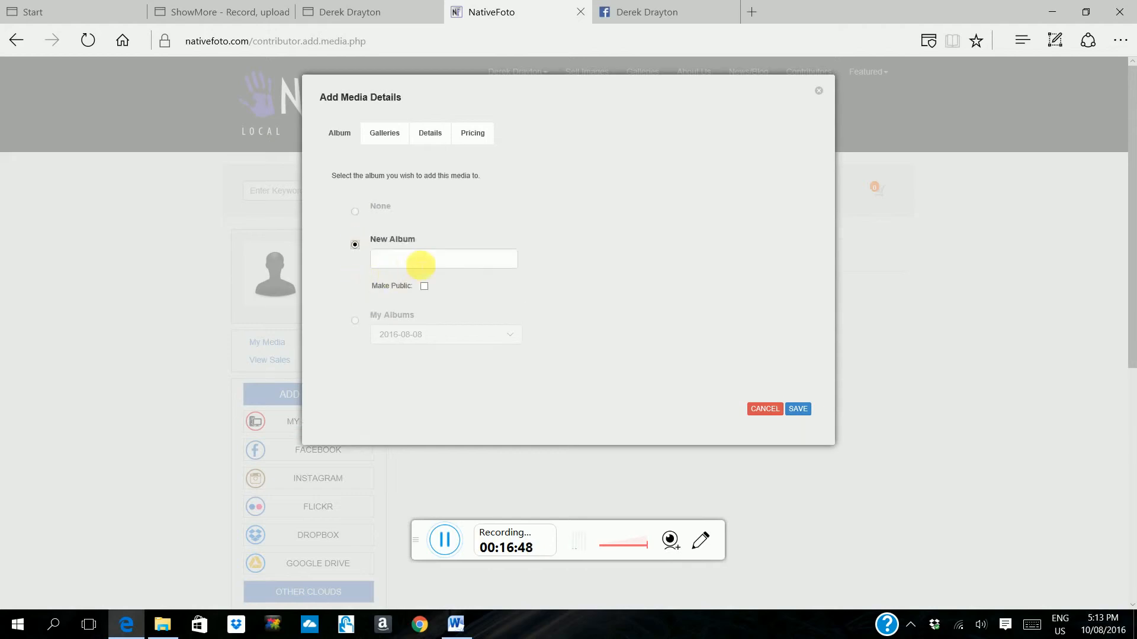
{"action": "left_click", "coordinate": [420, 264]}
{"action": "type", "text": "Str"}
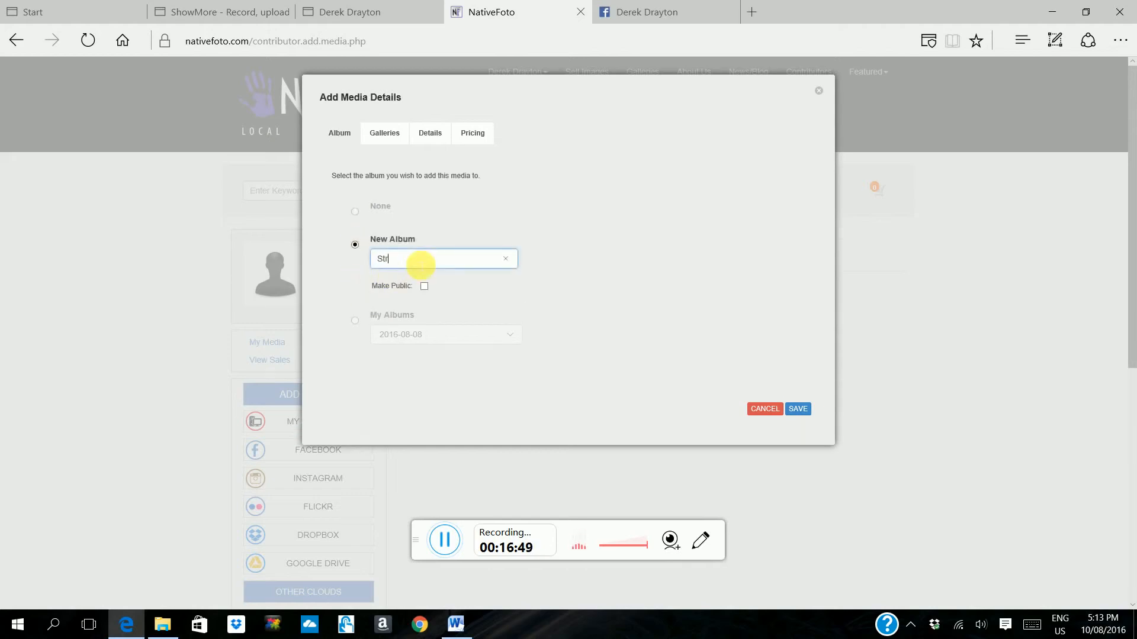
{"action": "type", "text": "eet F"}
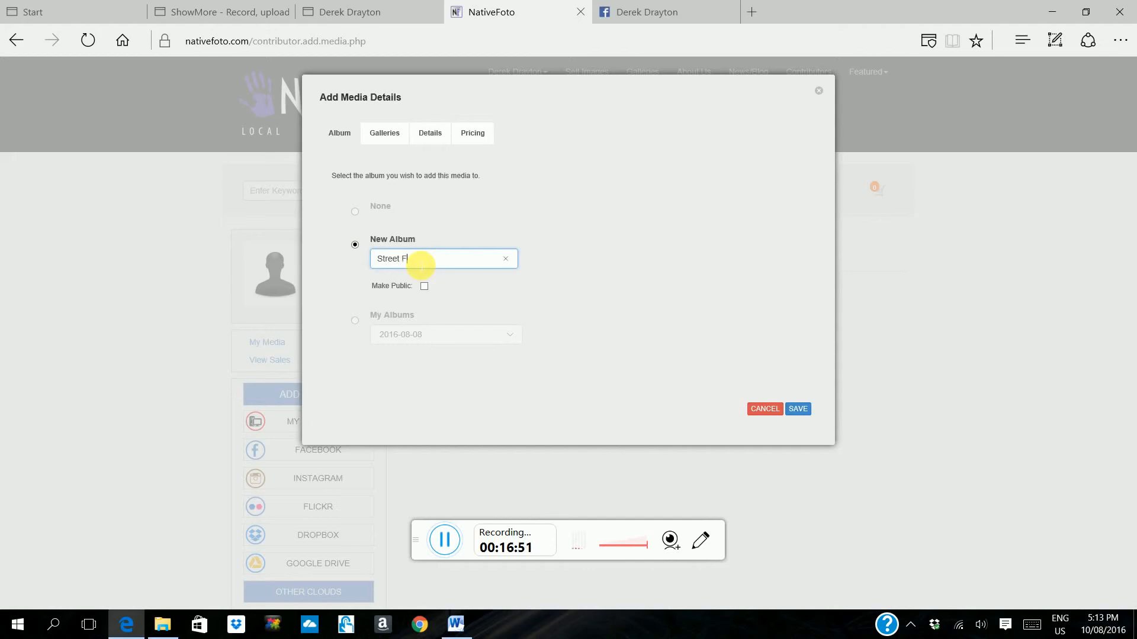
{"action": "type", "text": "ood Savannah"}
Step: Add the uploaded photos to the Food & Drink gallery
{"action": "left_click", "coordinate": [385, 135]}
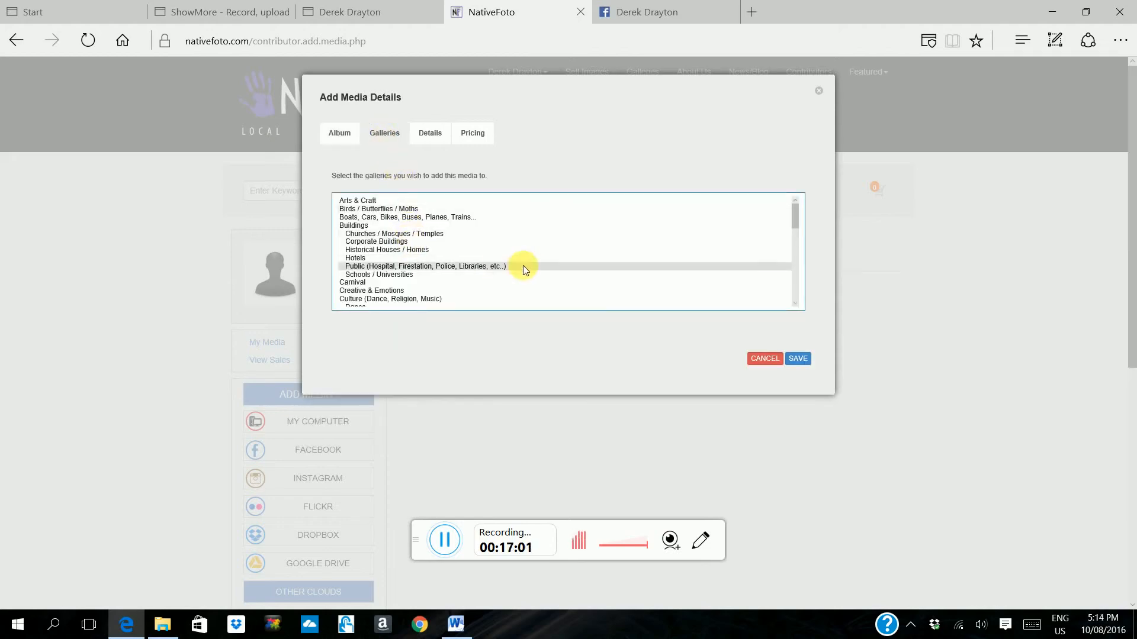
{"action": "scroll", "coordinate": [530, 264], "scroll_direction": "down", "scroll_amount": 3}
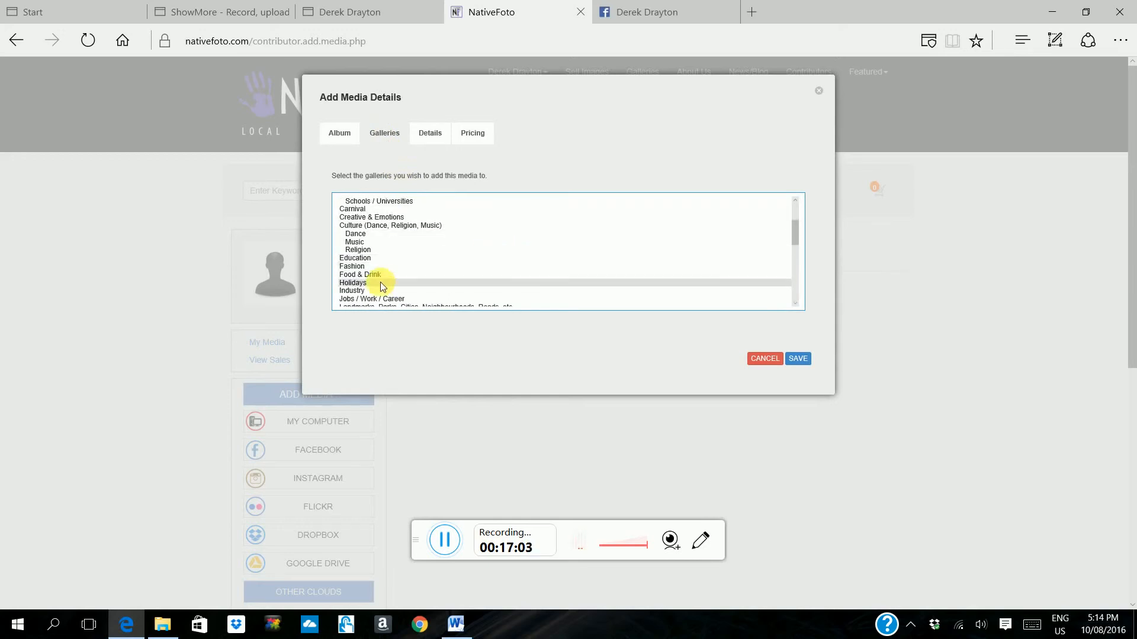
{"action": "left_click", "coordinate": [382, 274]}
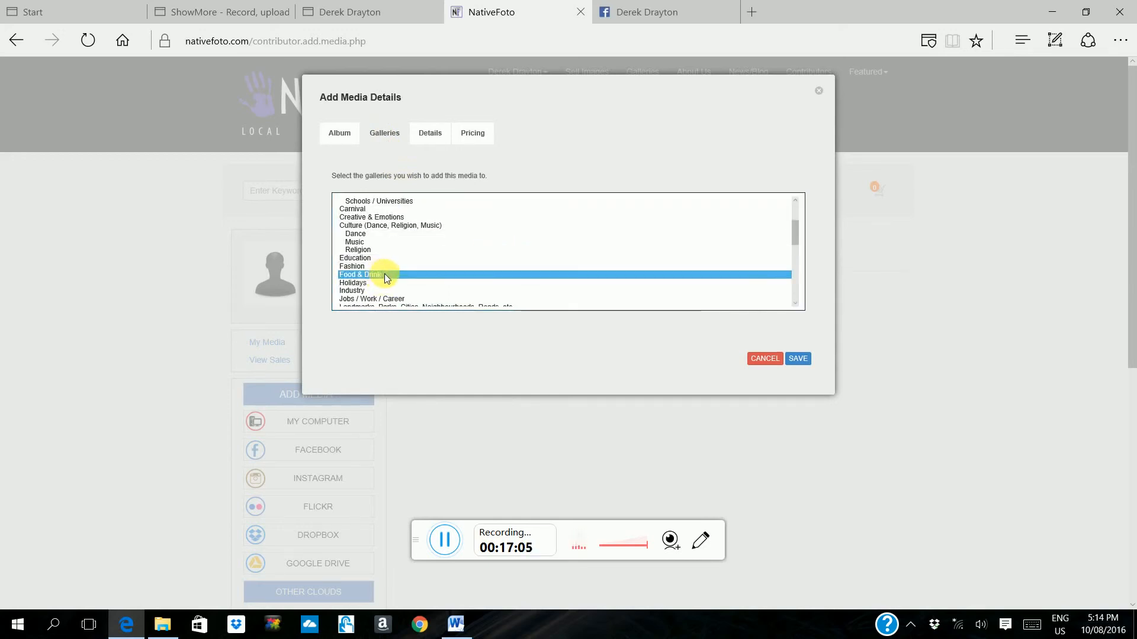
Step: Add the keywords food, street, savannah, queen and park to the details of the uploaded photos
{"action": "left_click", "coordinate": [441, 136]}
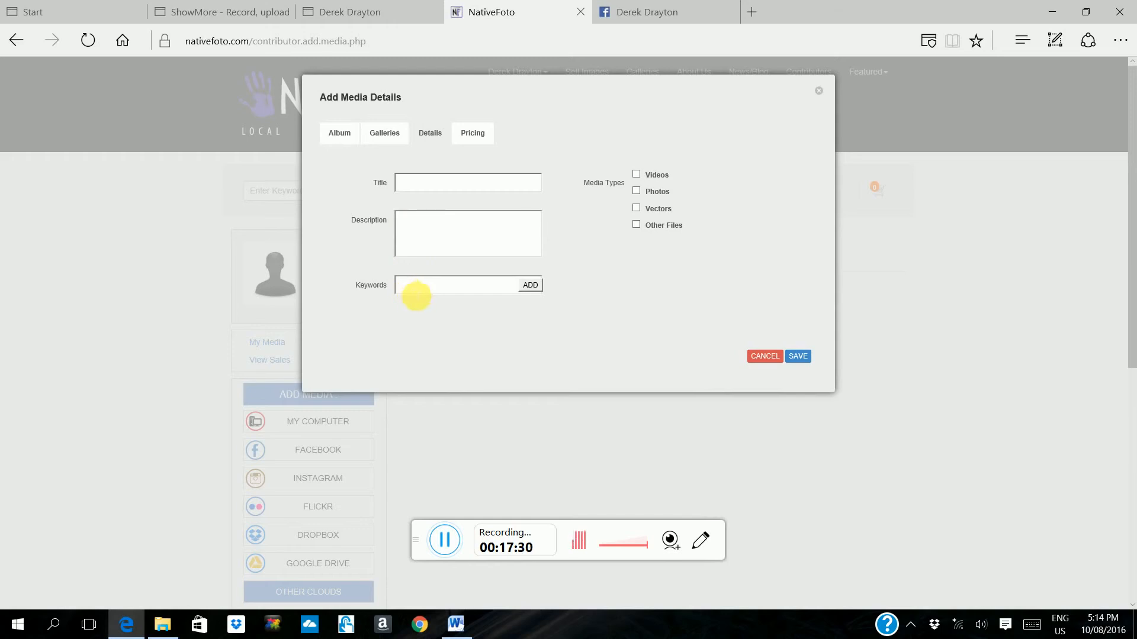
{"action": "type", "text": "food"}
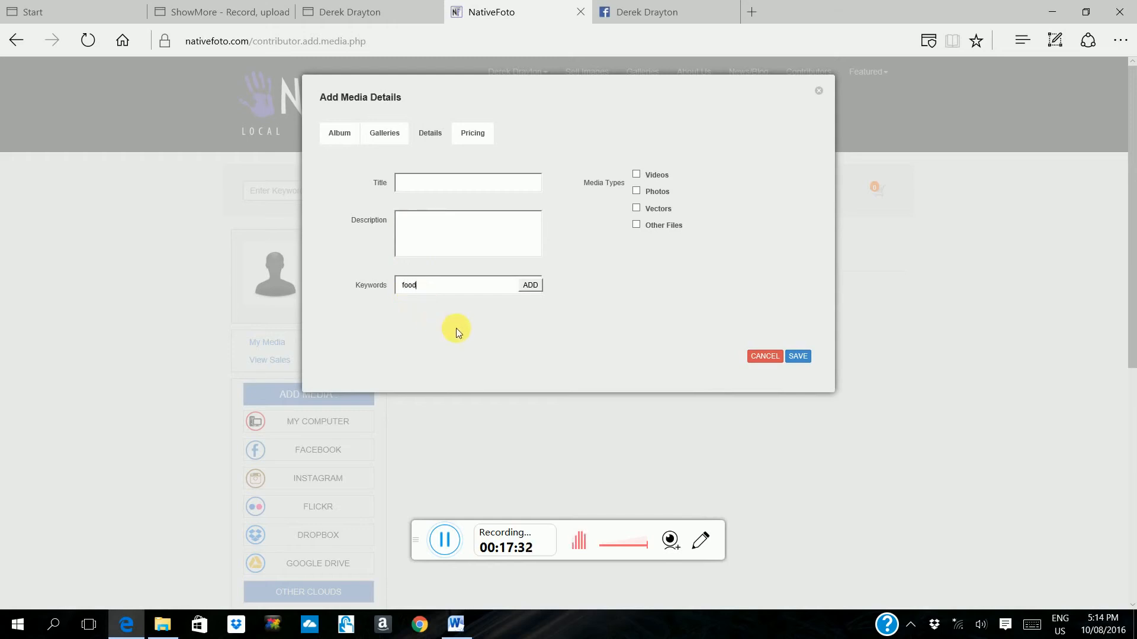
{"action": "type", "text": ","}
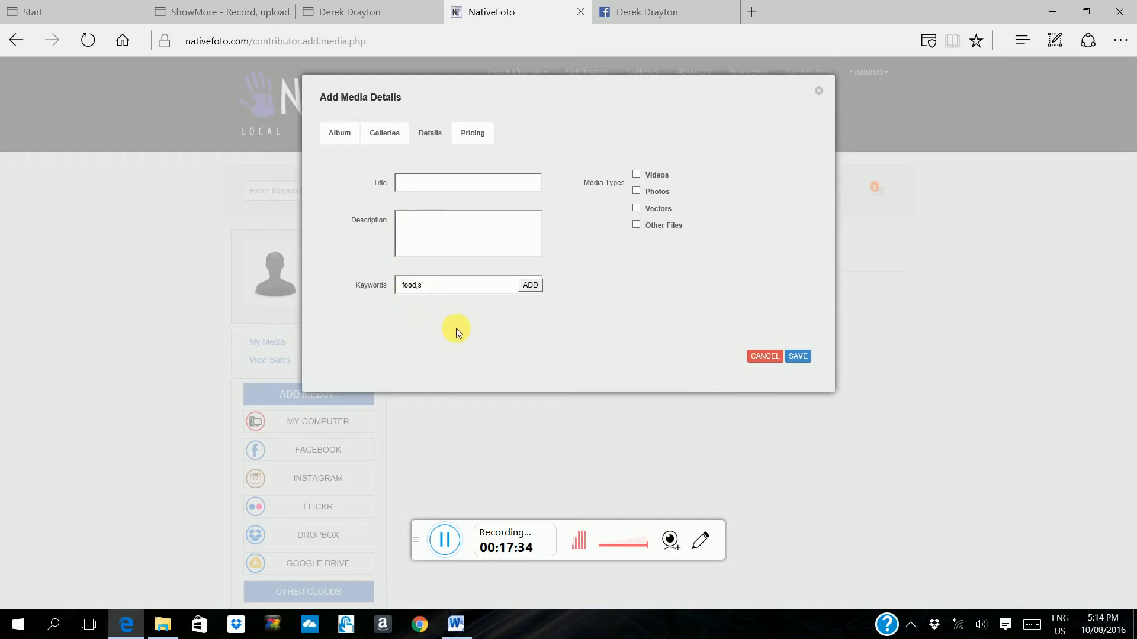
{"action": "type", "text": "street,savannah,queen,park"}
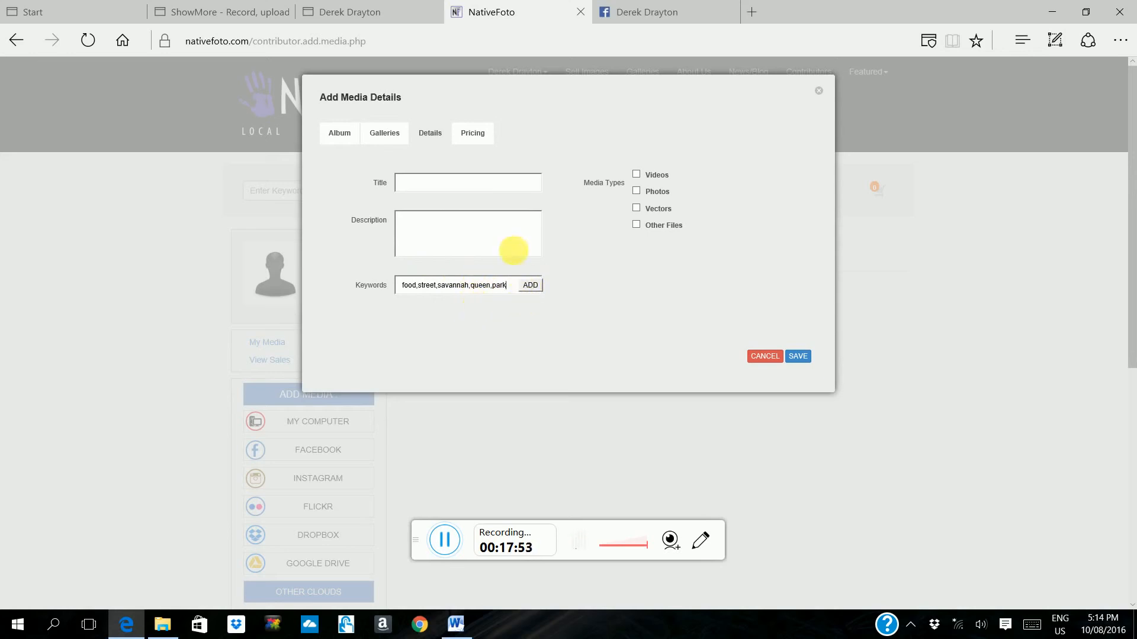
{"action": "left_click", "coordinate": [531, 286]}
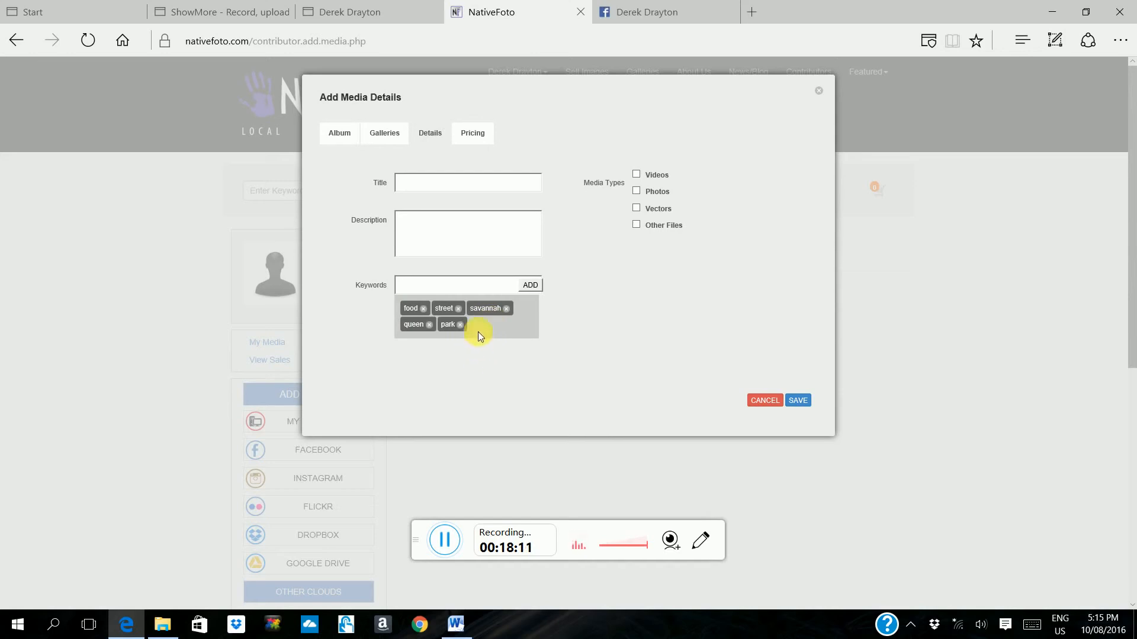
Step: Review the photo pricing profiles, save the media details for the batch and close the upload dialog
{"action": "left_click", "coordinate": [472, 133]}
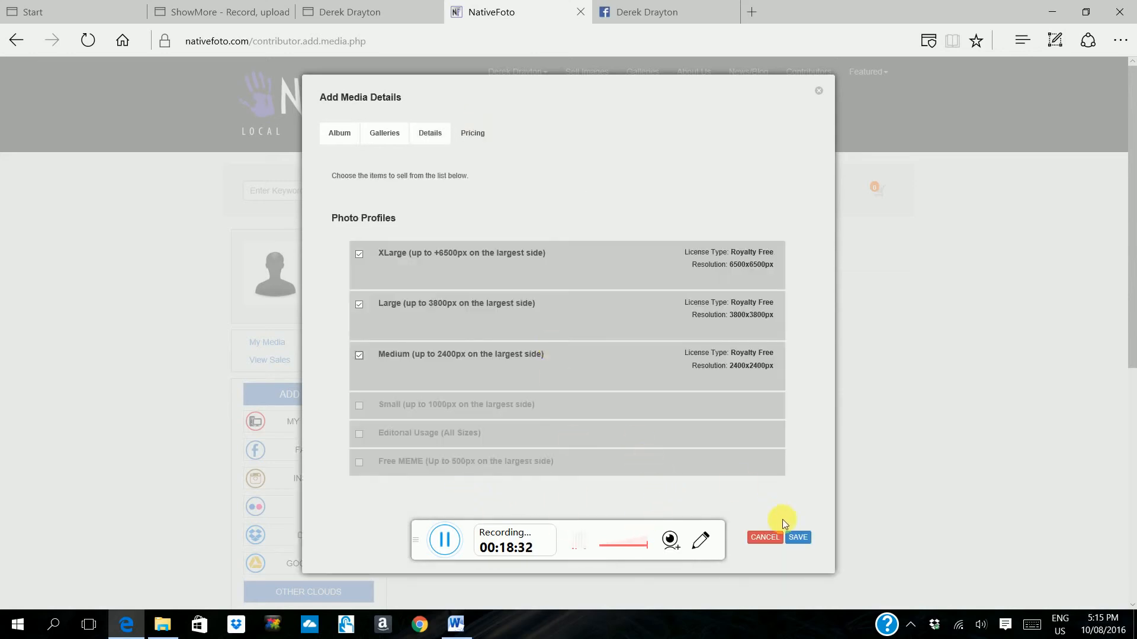
{"action": "left_click", "coordinate": [799, 538]}
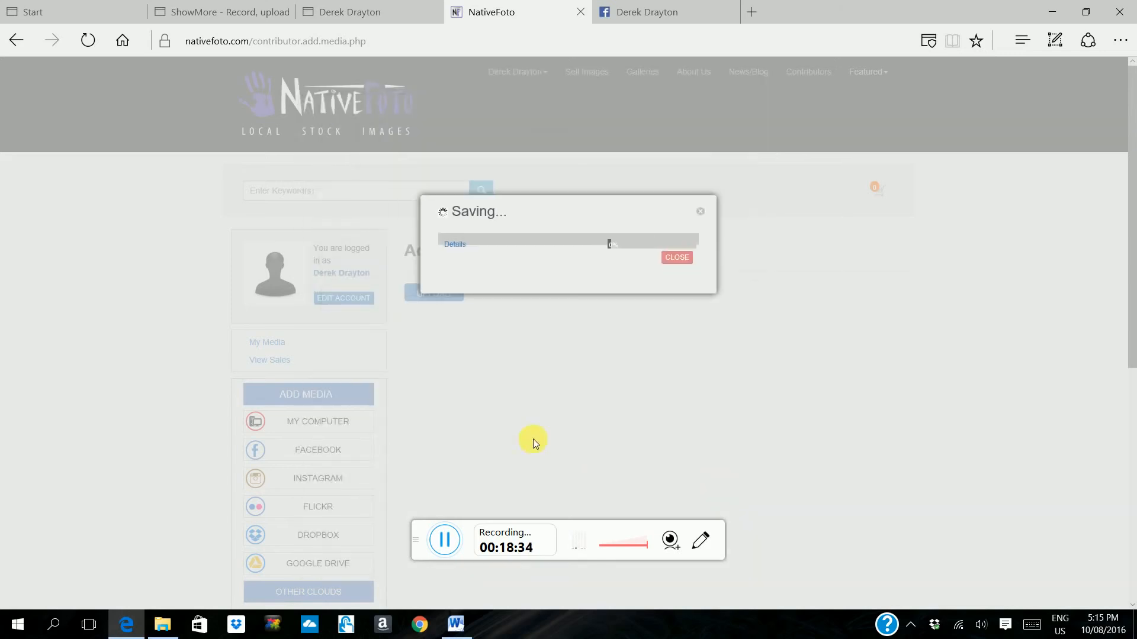
{"action": "left_click", "coordinate": [677, 258]}
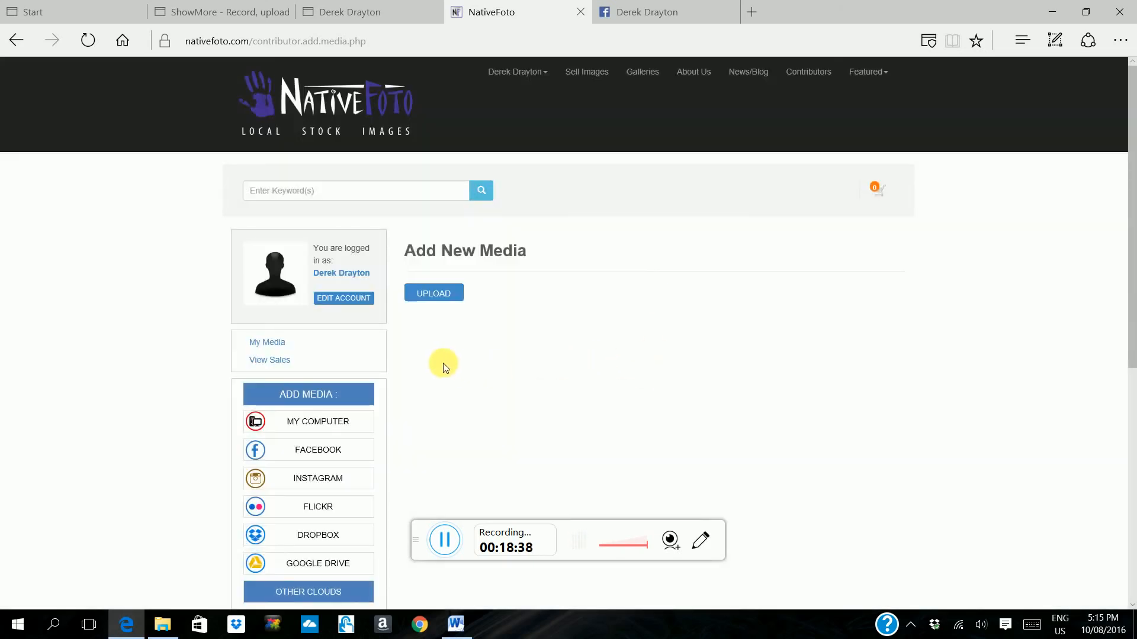
Step: View the uploaded photos in My Media and examine the media listed under Failed Approval
{"action": "left_click", "coordinate": [275, 347]}
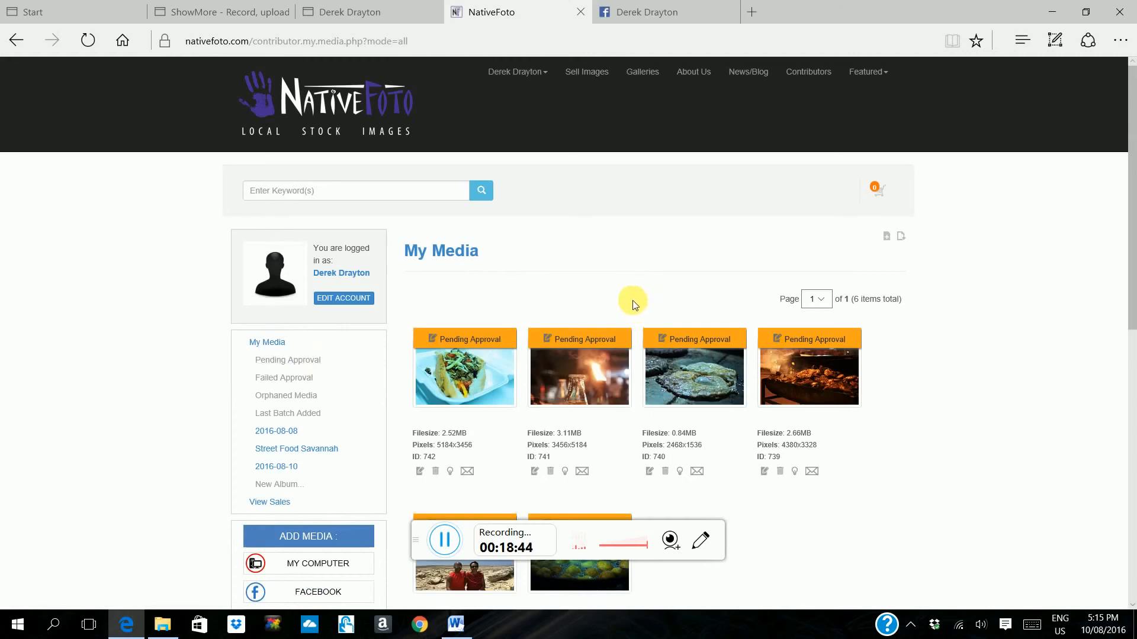
{"action": "scroll", "coordinate": [647, 311], "scroll_direction": "down", "scroll_amount": 1}
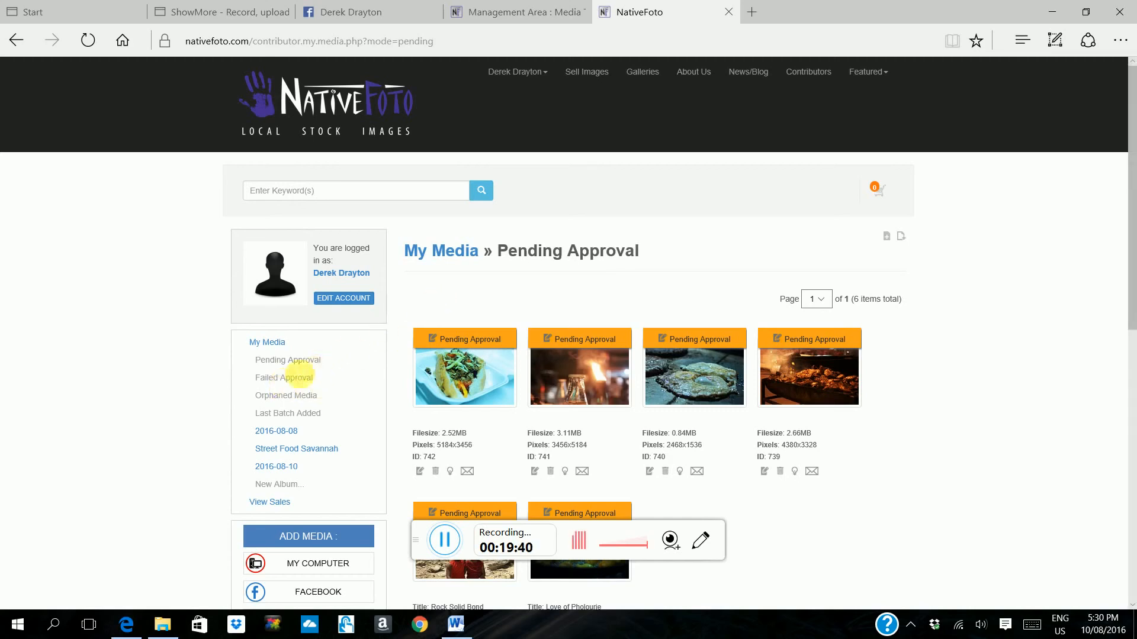
{"action": "left_click", "coordinate": [290, 382]}
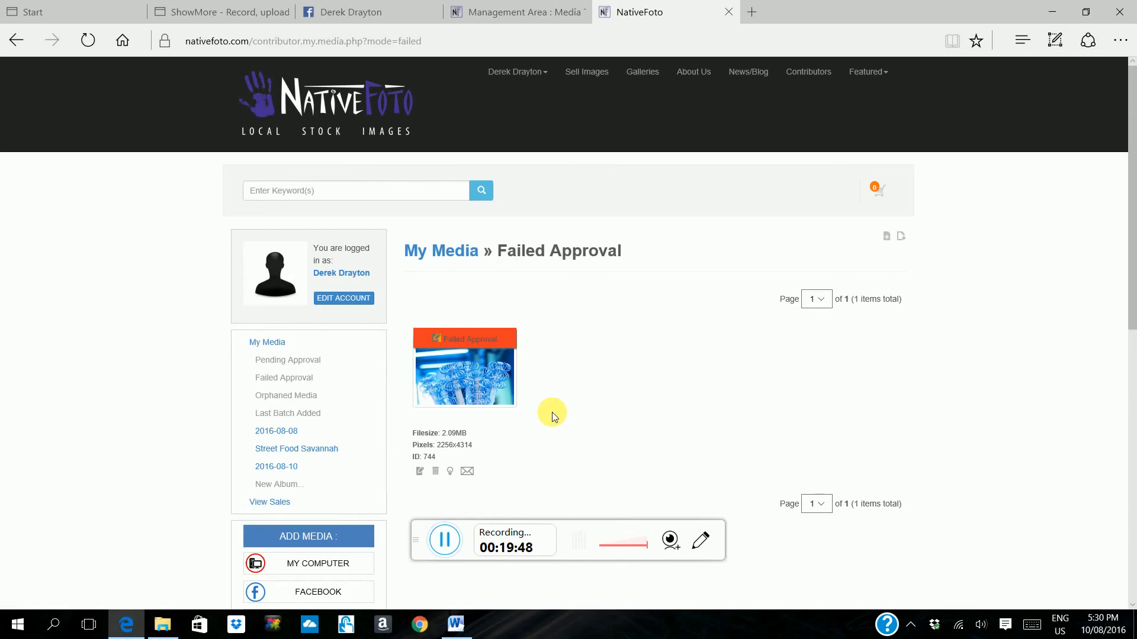
{"action": "mouse_move", "coordinate": [519, 367]}
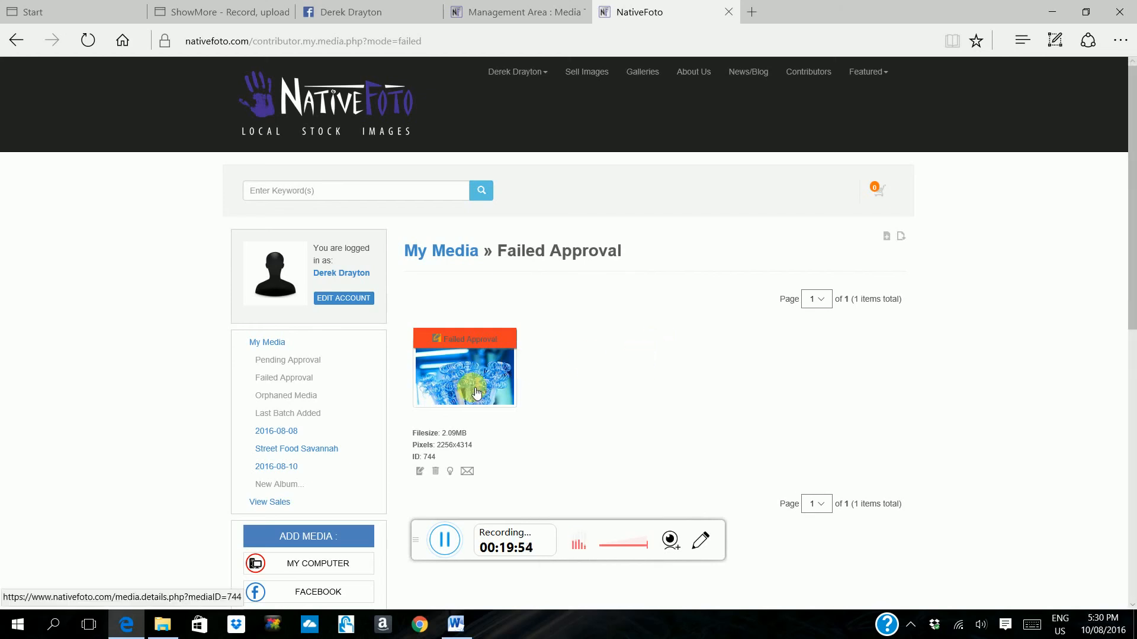
{"action": "mouse_move", "coordinate": [520, 405]}
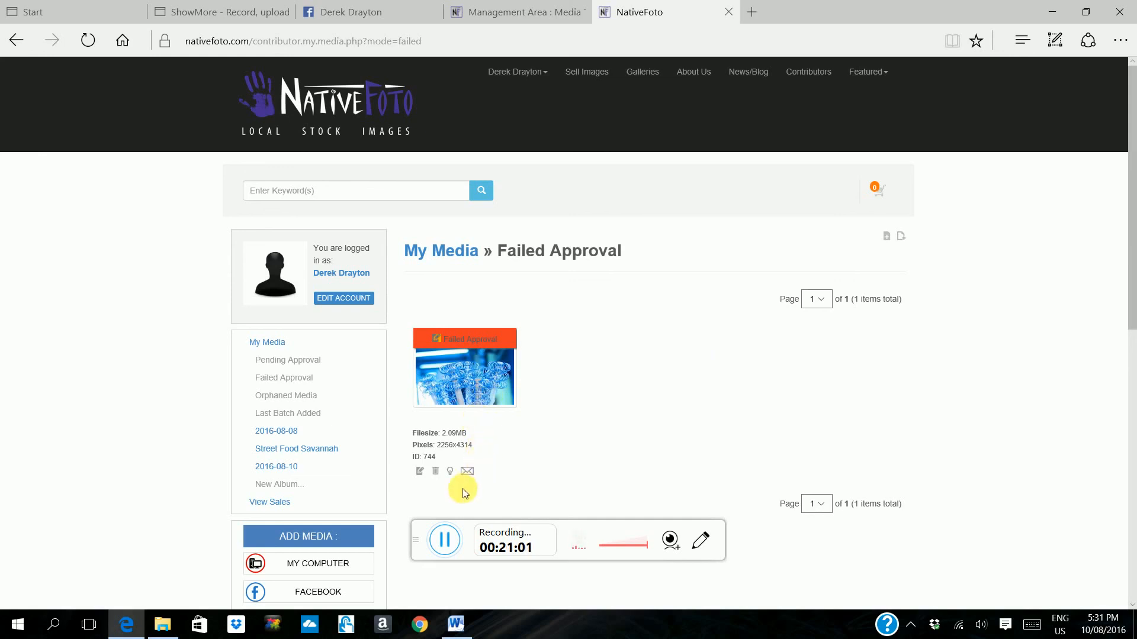
{"action": "mouse_move", "coordinate": [463, 401]}
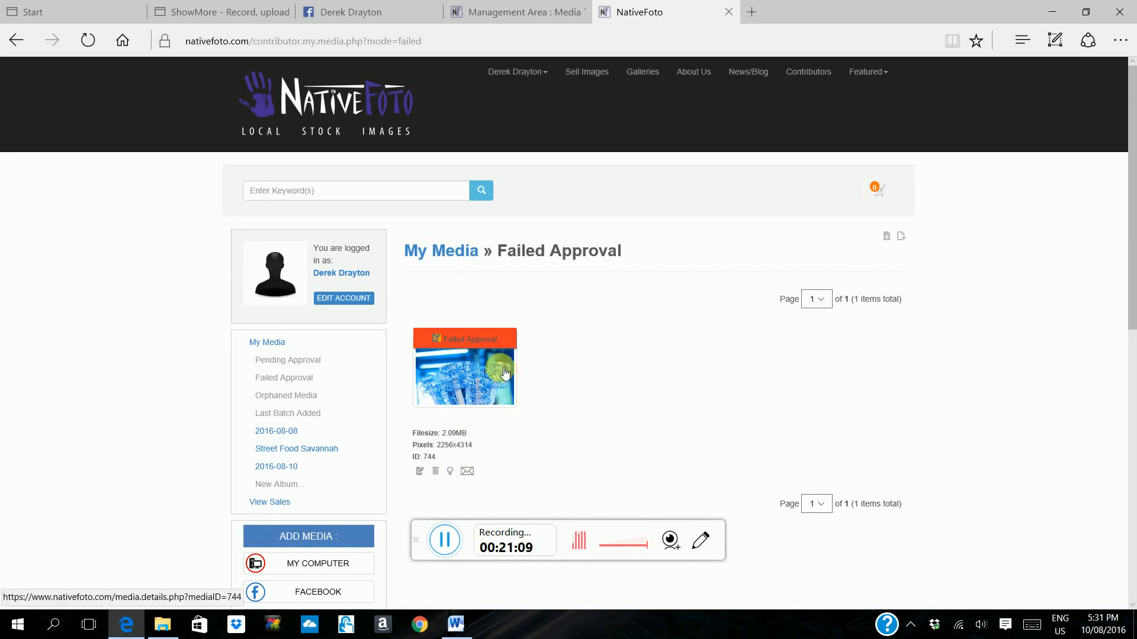
{"action": "mouse_move", "coordinate": [489, 385]}
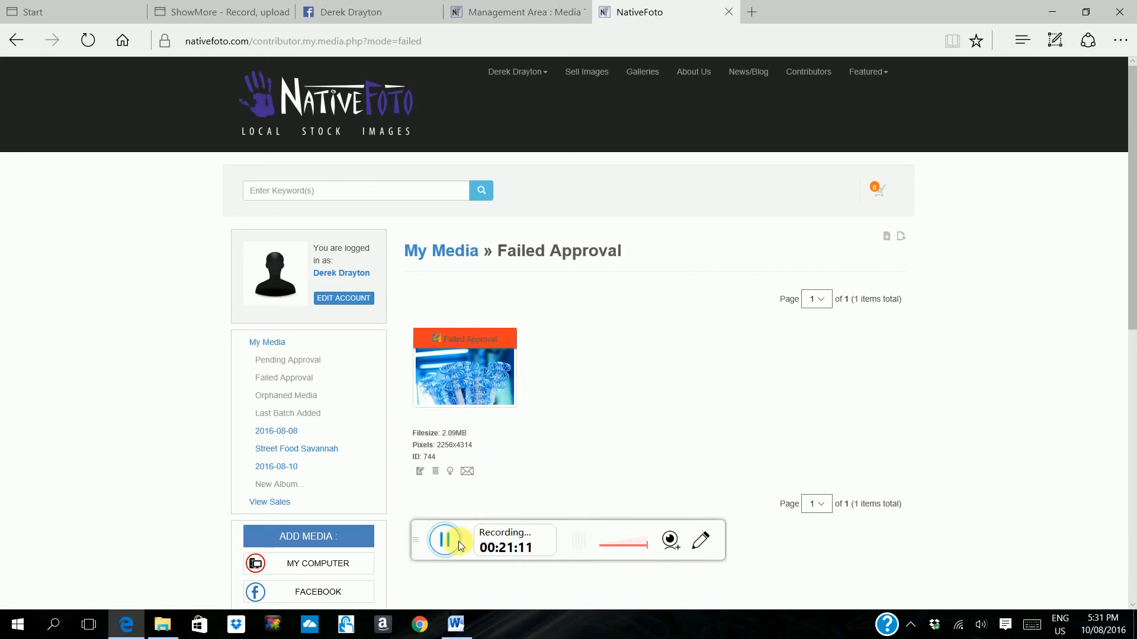
Step: Look over the contributor references and useful links at the end of the page
{"action": "scroll", "coordinate": [489, 474], "scroll_direction": "down", "scroll_amount": 3}
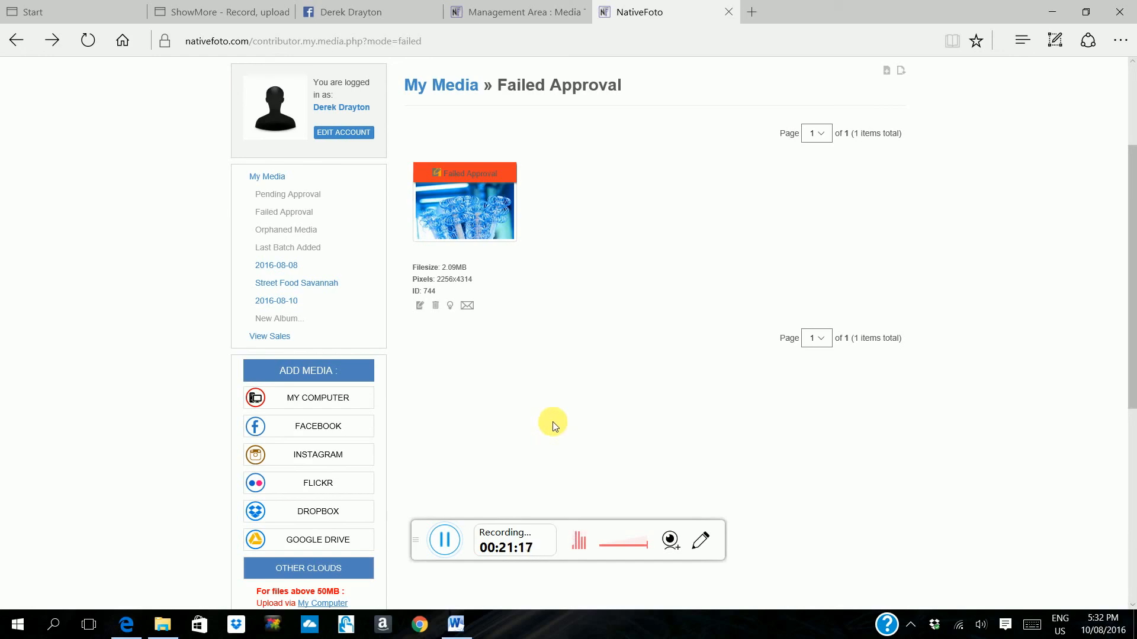
{"action": "scroll", "coordinate": [566, 428], "scroll_direction": "down", "scroll_amount": 6}
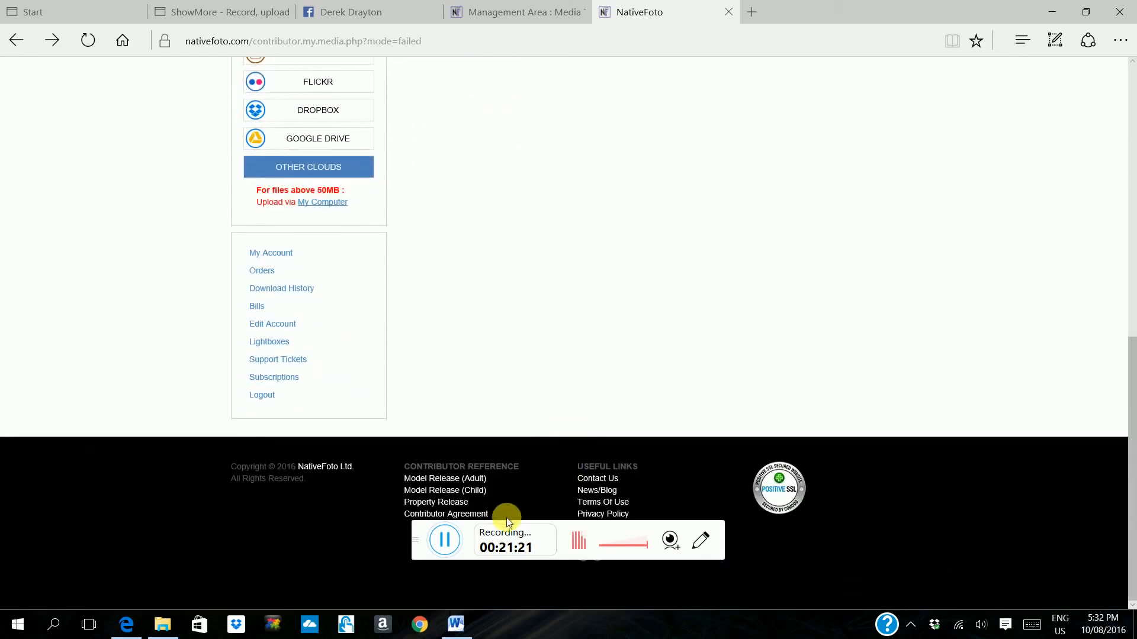
{"action": "left_click_drag", "start_coordinate": [417, 527], "coordinate": [461, 296]}
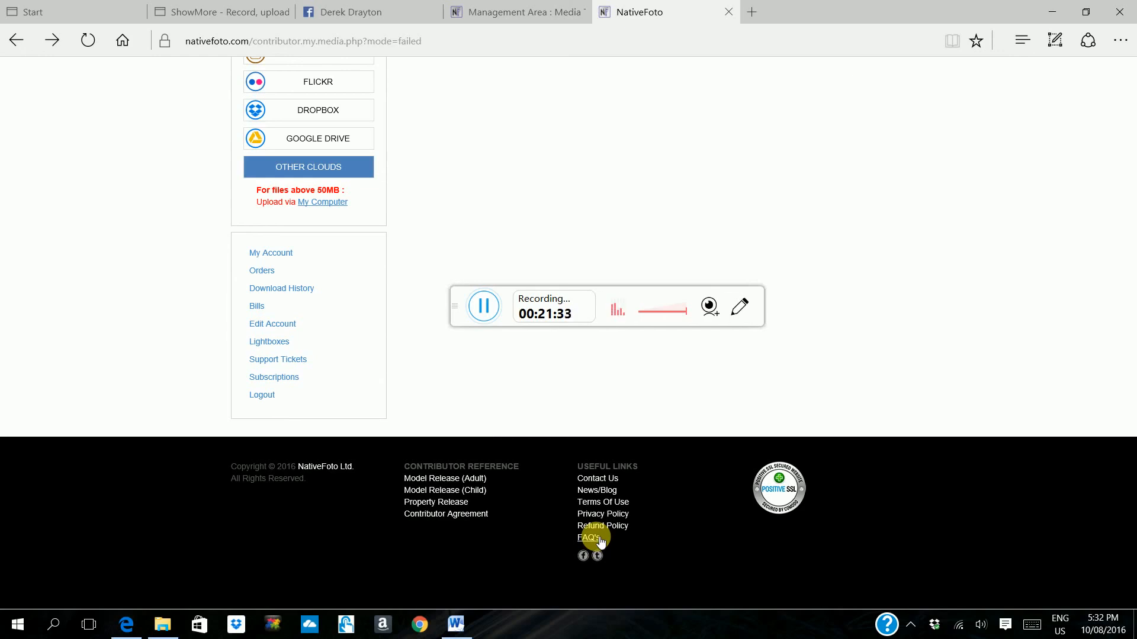
{"action": "scroll", "coordinate": [584, 231], "scroll_direction": "up", "scroll_amount": 4}
{"action": "scroll", "coordinate": [586, 237], "scroll_direction": "down", "scroll_amount": 4}
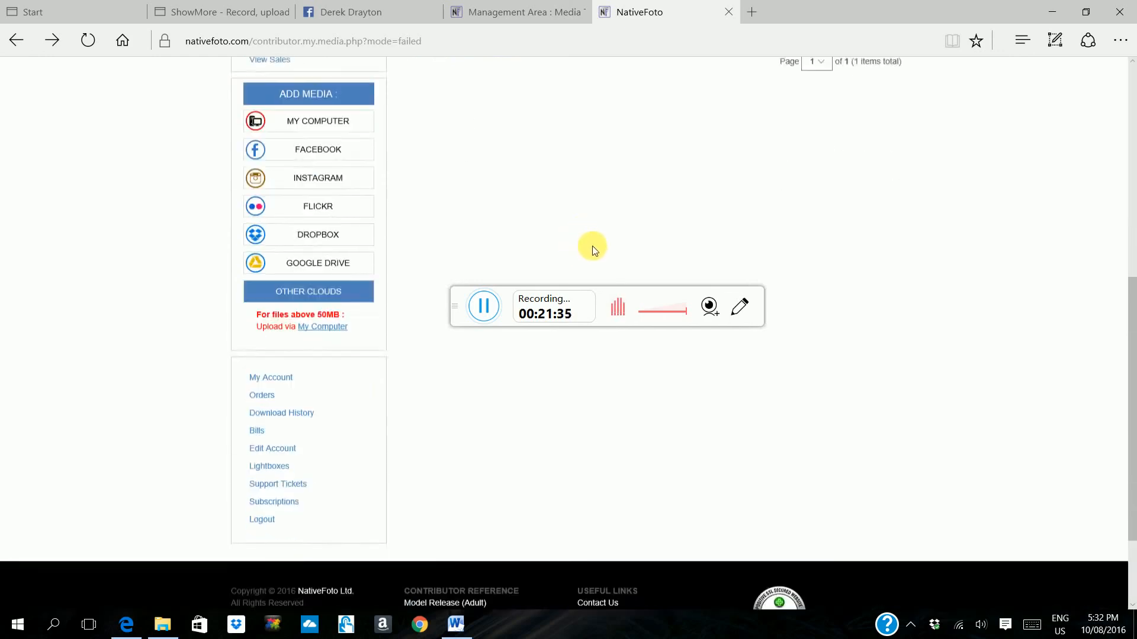